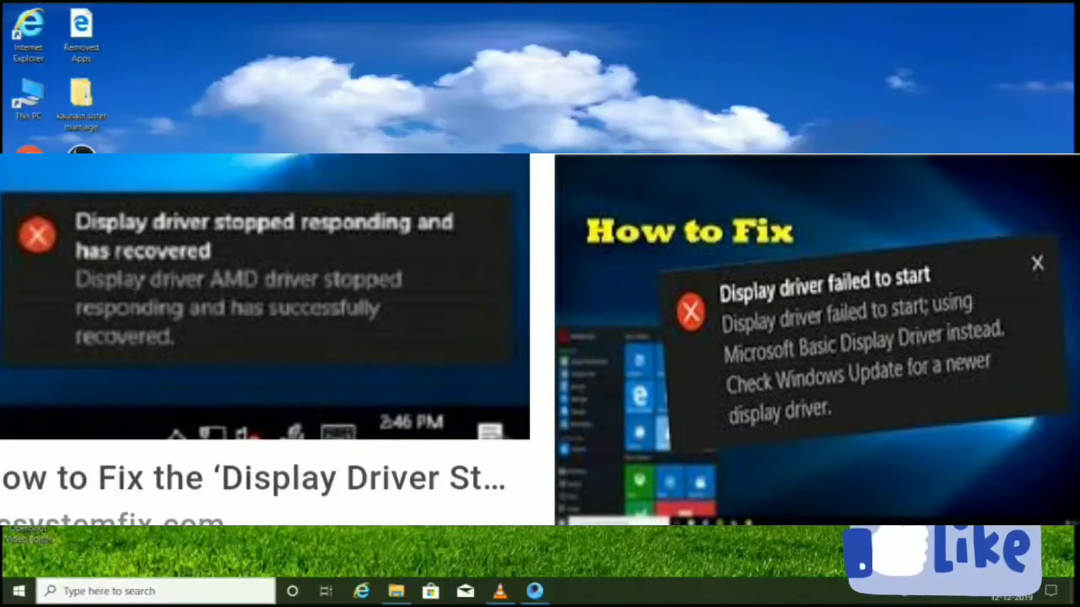
Search Windows for "services" and open the Services app
type("serv")
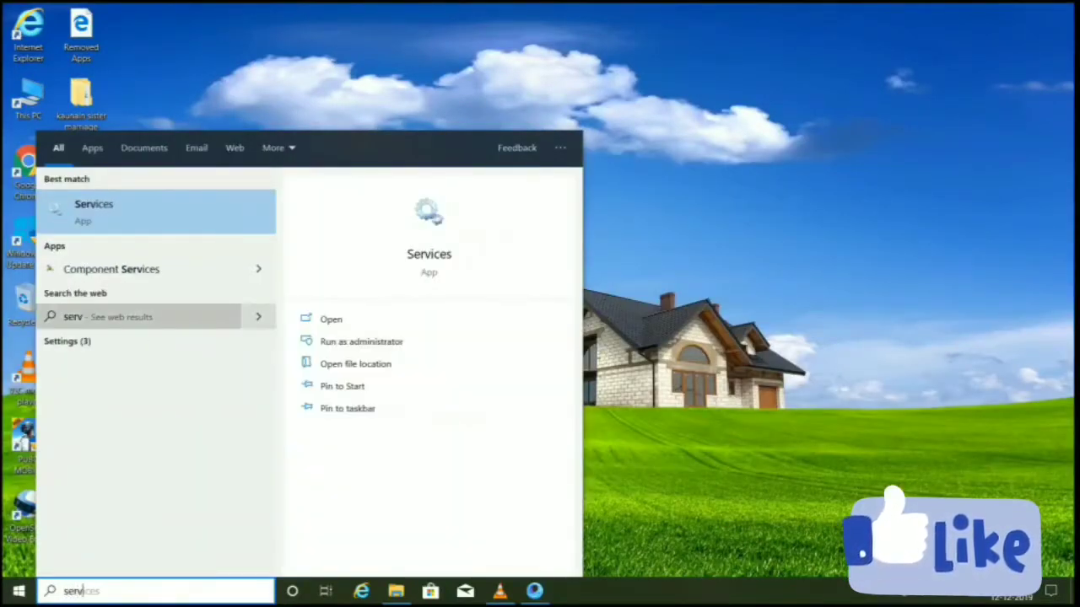
type("ic")
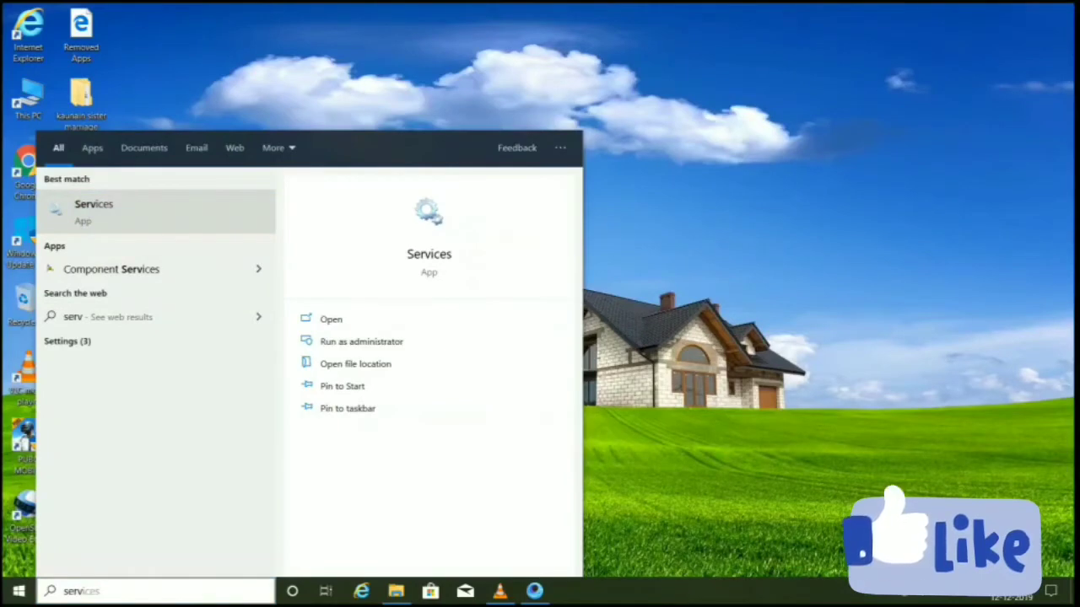
key("Return")
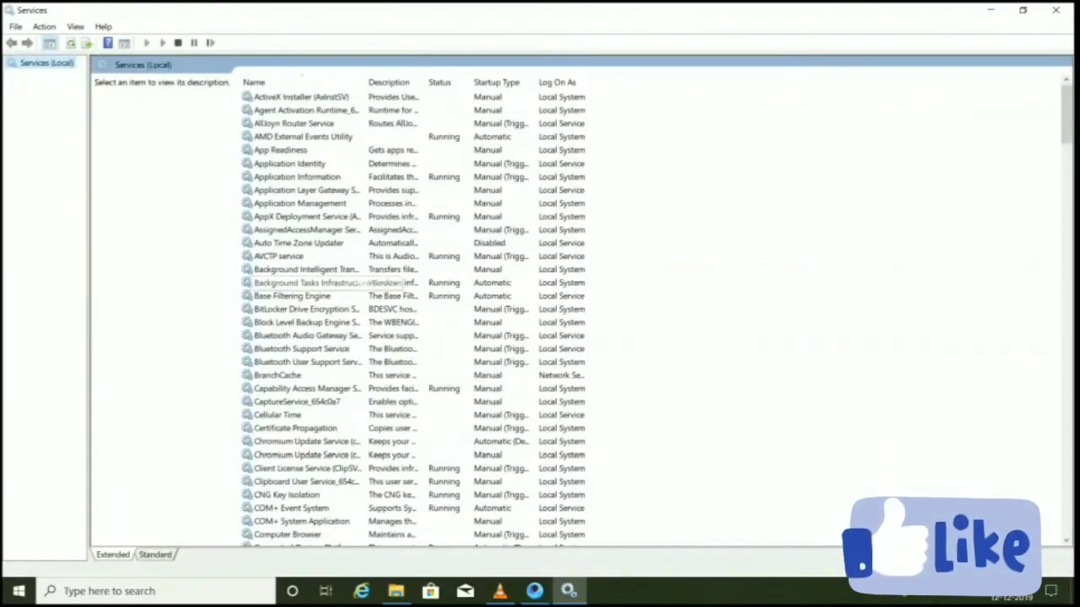
Open the Background Intelligent Transfer Service properties, check its startup type setting and close the dialog without saving
scroll(413, 316, "down", 9)
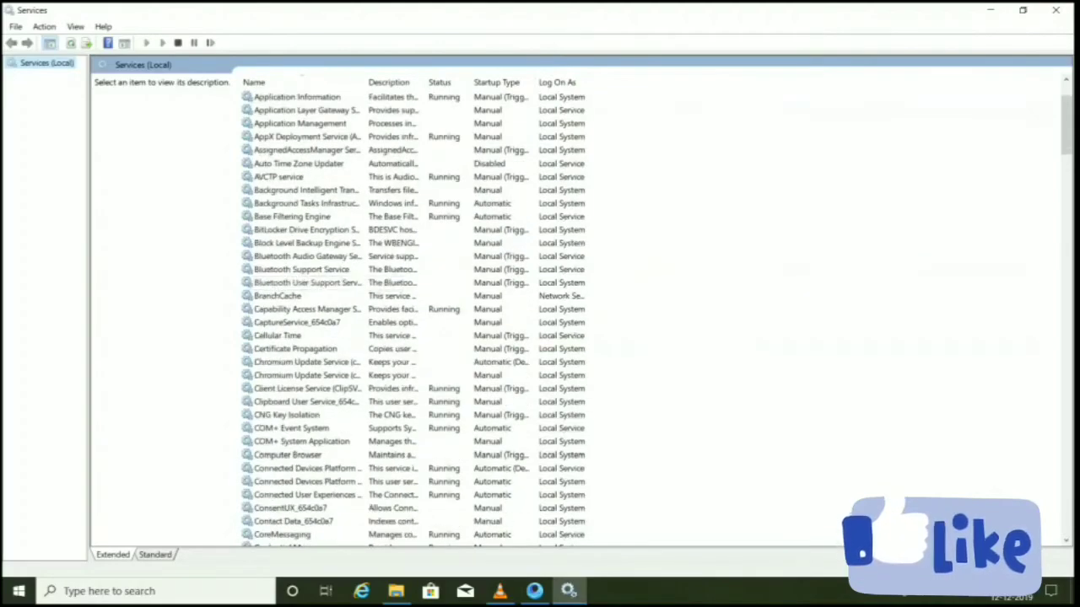
scroll(413, 316, "down", 20)
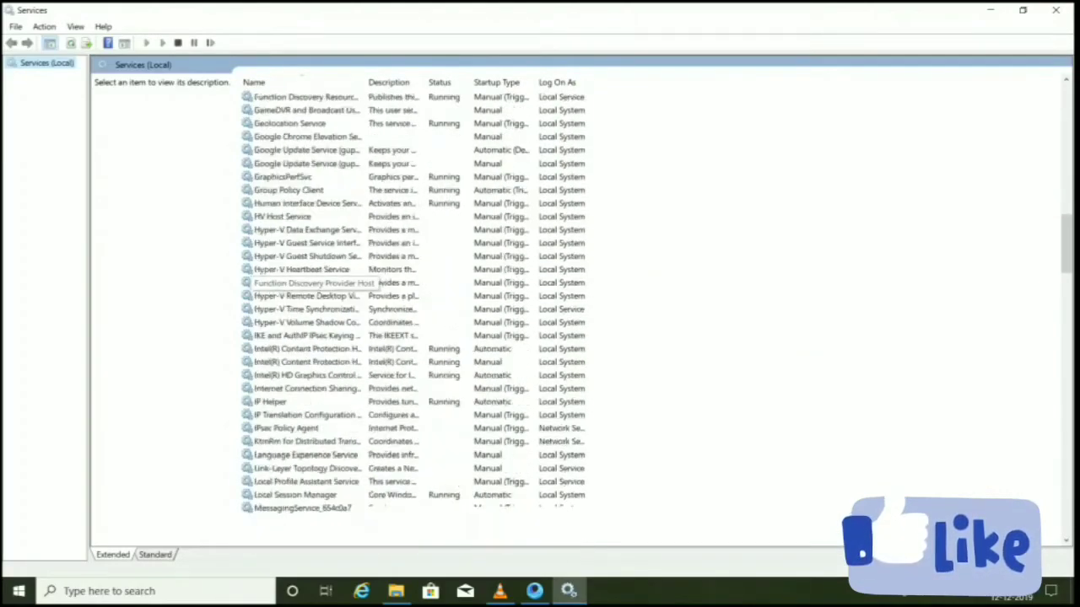
scroll(413, 316, "up", 20)
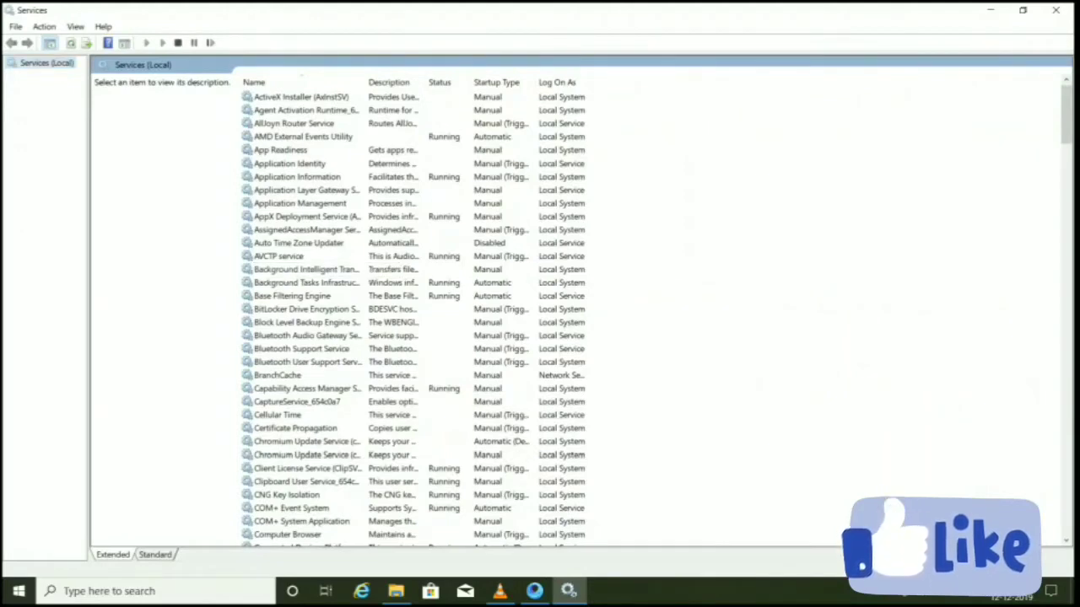
left_click(303, 269)
key("Return")
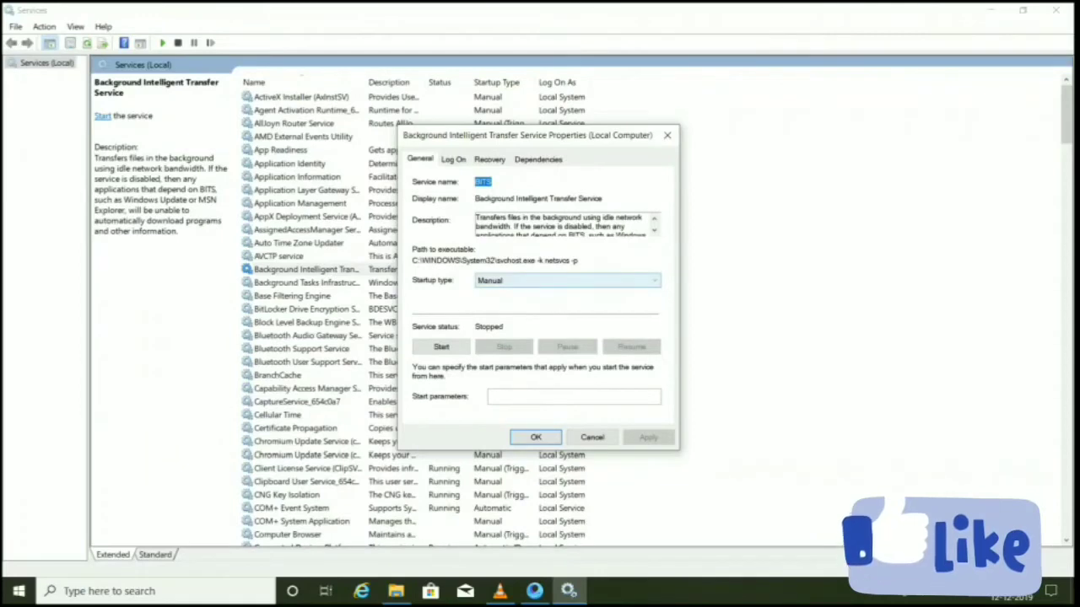
left_click(566, 280)
left_click(566, 280)
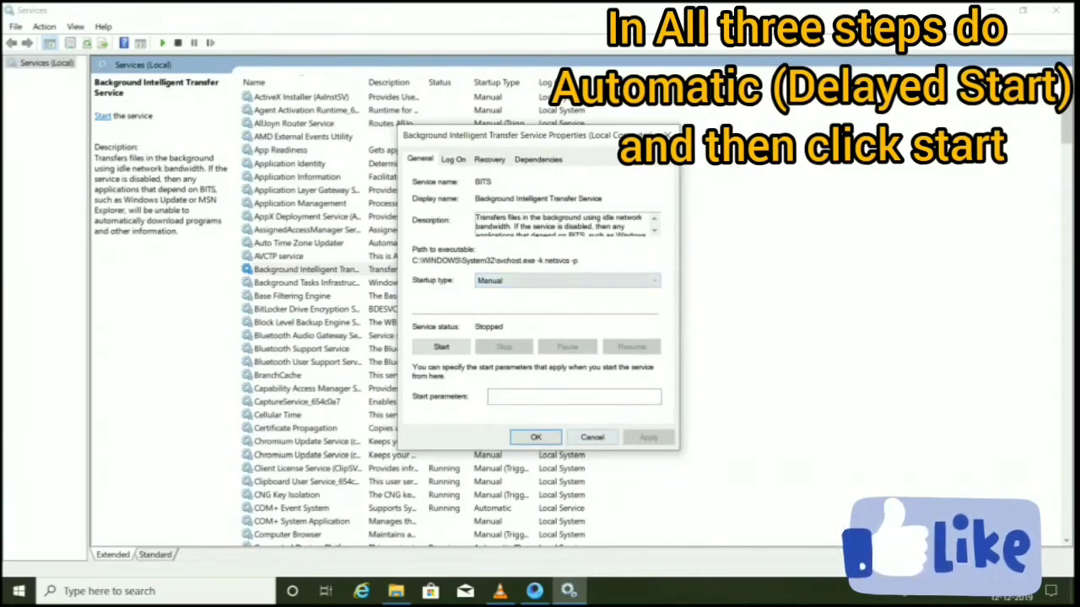
key("Escape")
Set the Delivery Optimization service's startup type to Automatic (Delayed Start), confirm its properties and select that service in the list
scroll(416, 312, "down", 3)
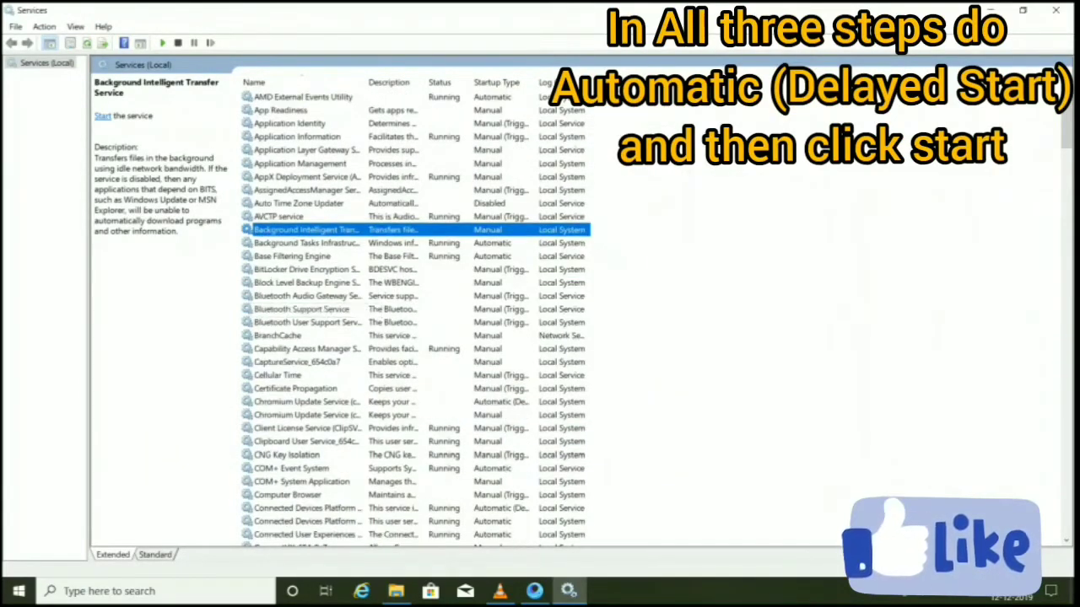
scroll(416, 312, "down", 1)
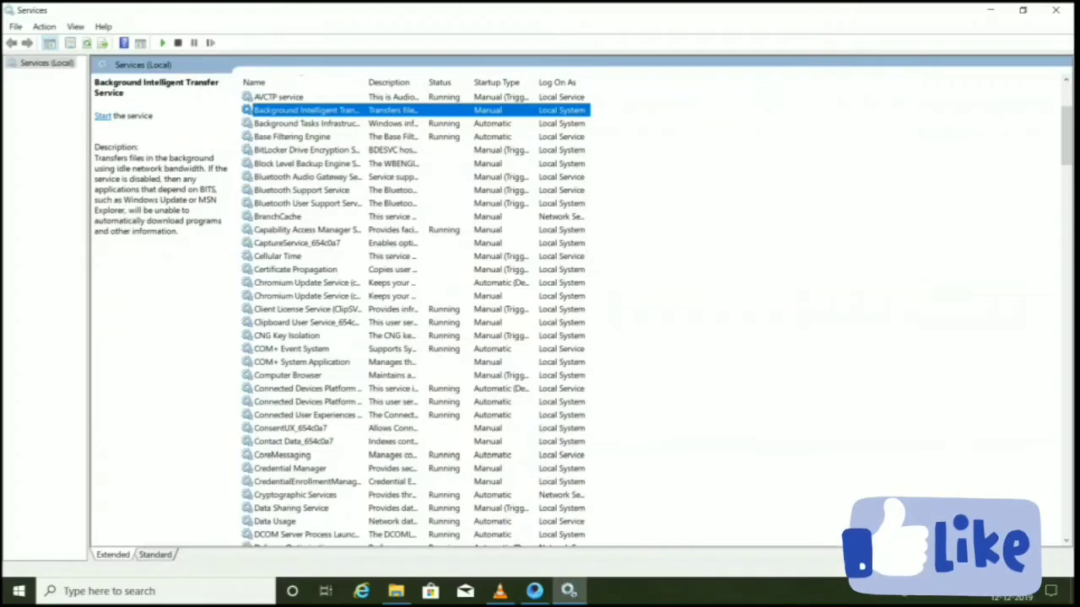
scroll(416, 312, "down", 1)
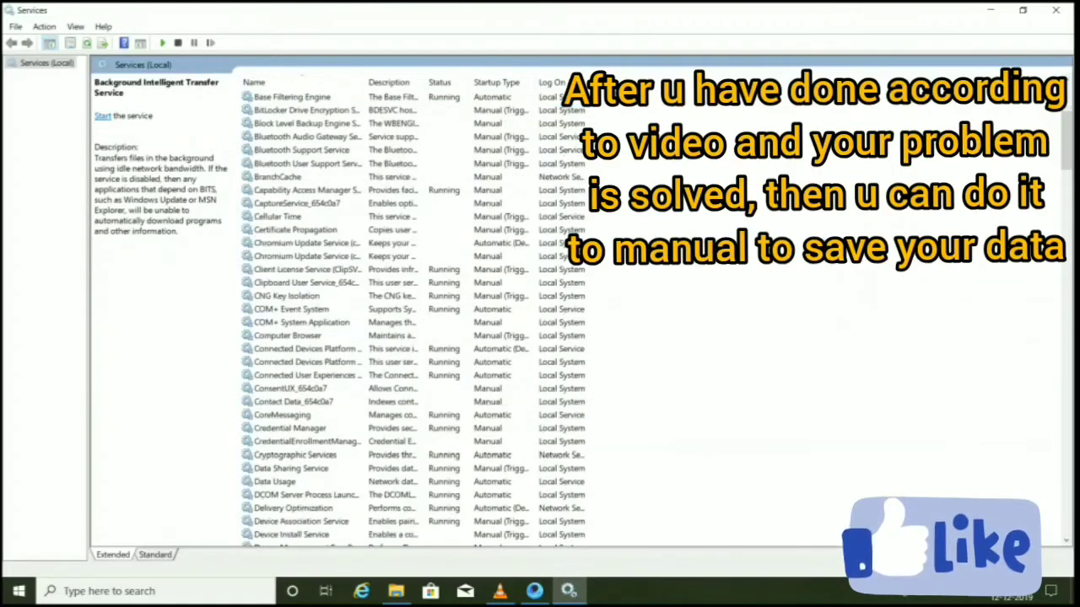
scroll(416, 312, "down", 2)
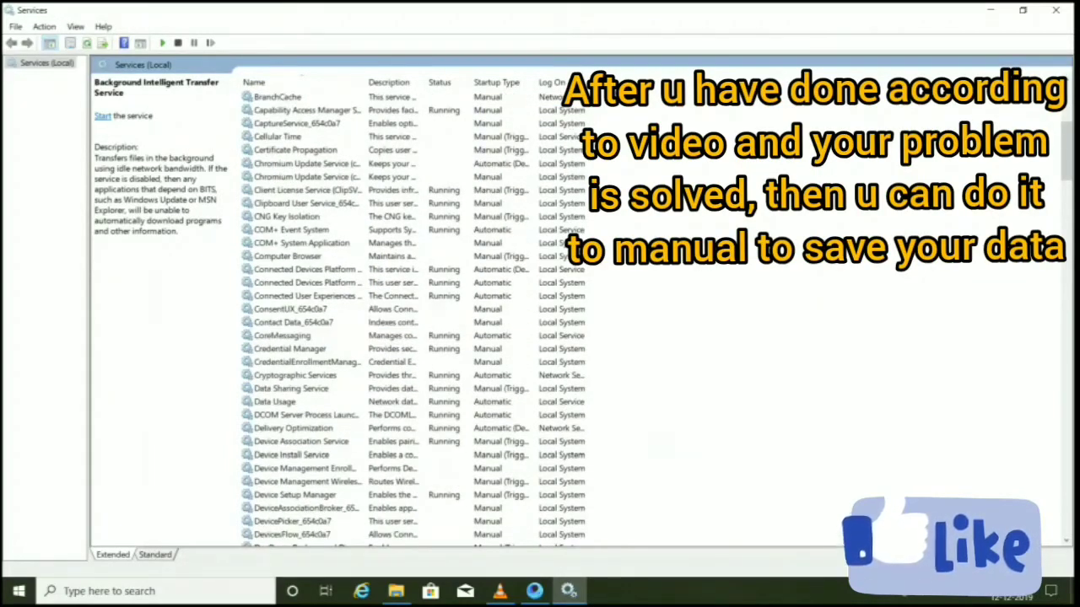
scroll(416, 312, "down", 2)
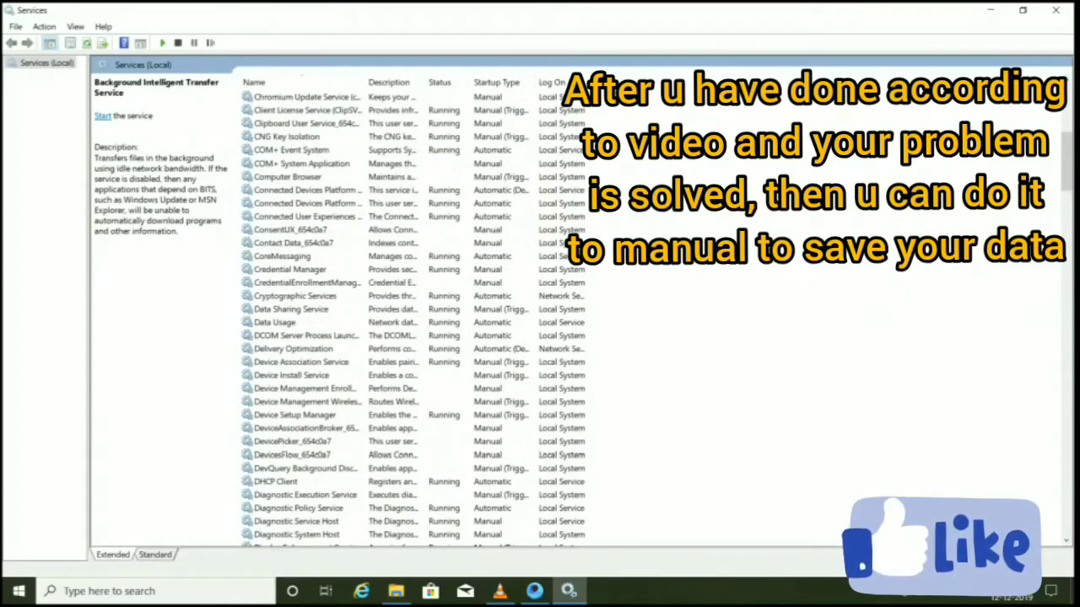
double_click(294, 349)
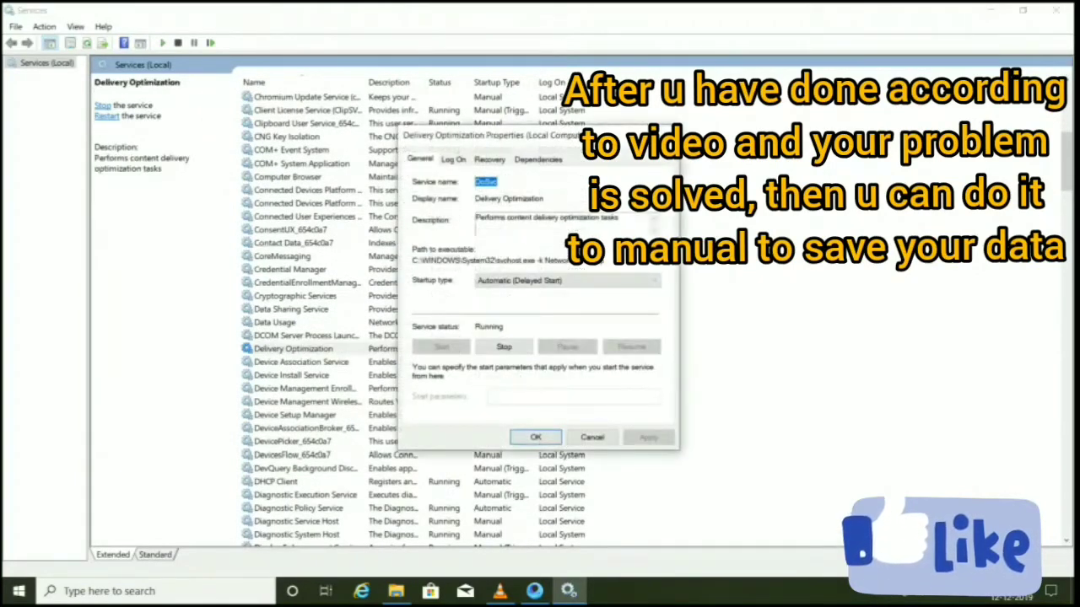
left_click(518, 280)
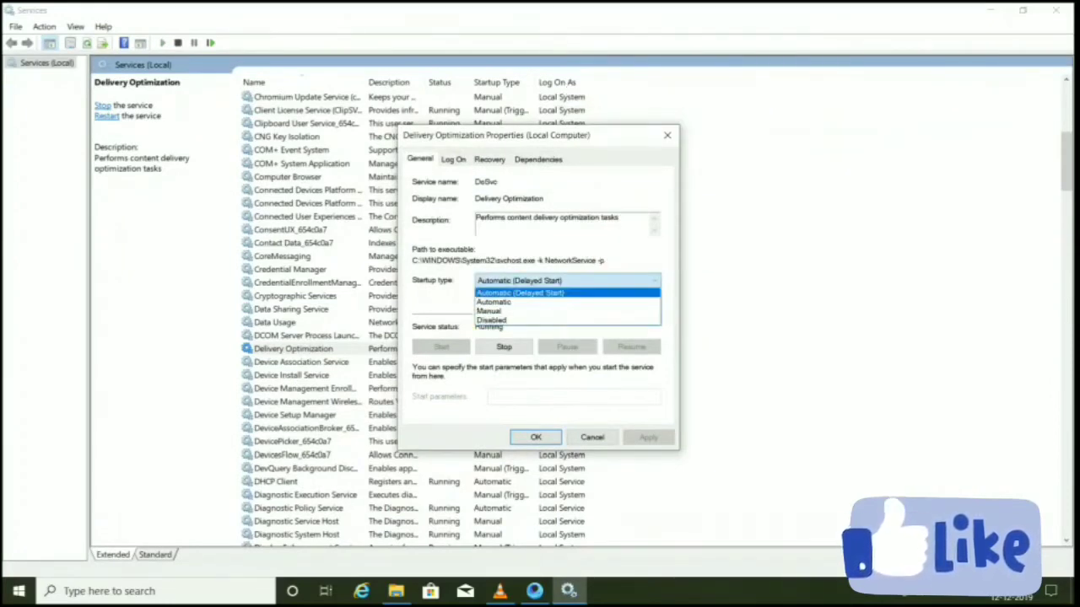
left_click(547, 292)
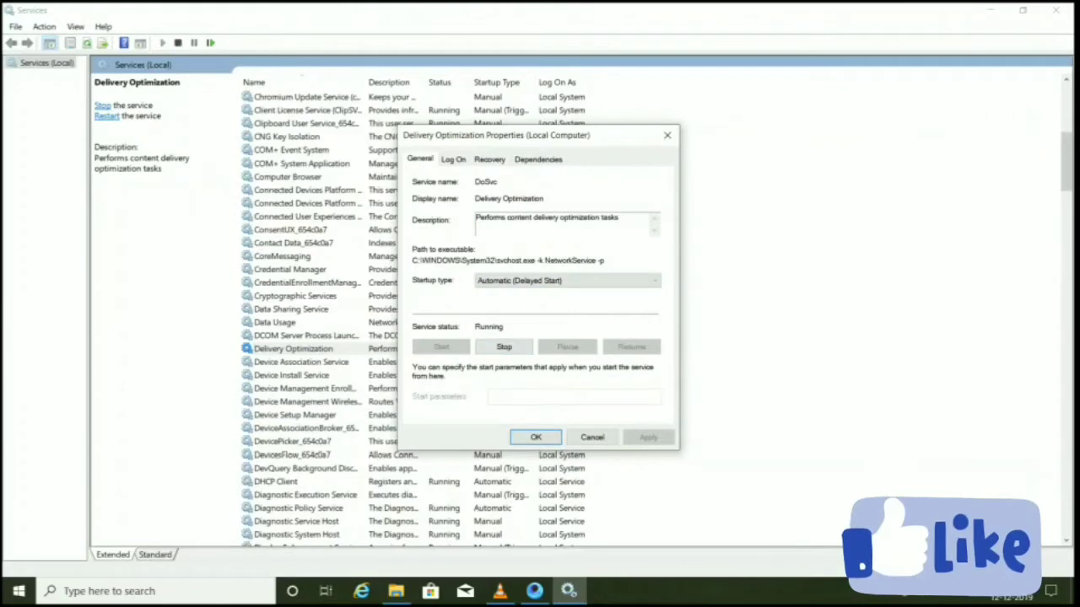
double_click(536, 438)
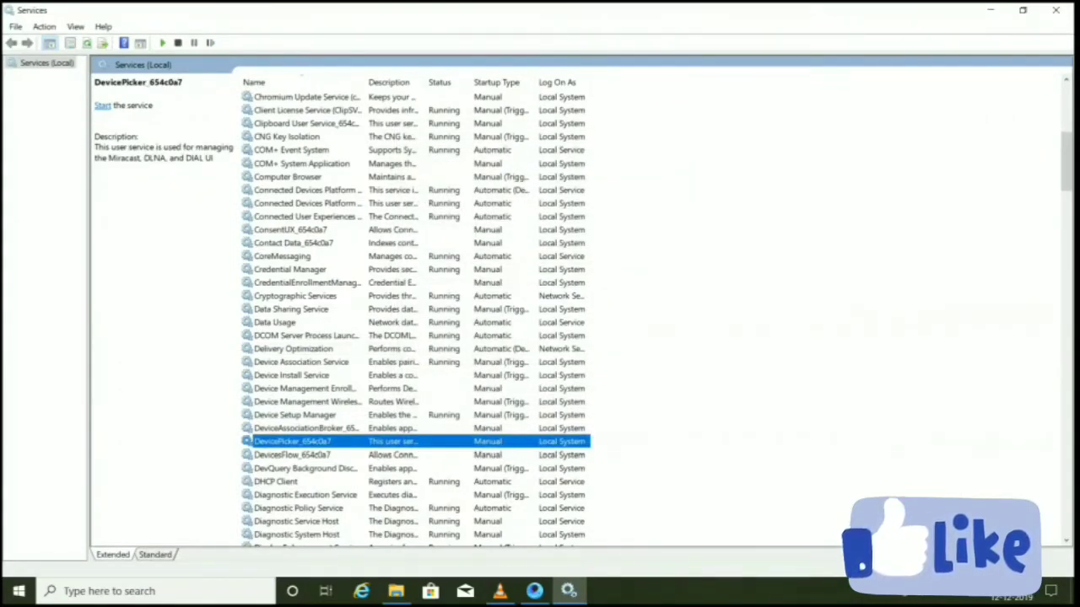
left_click(294, 348)
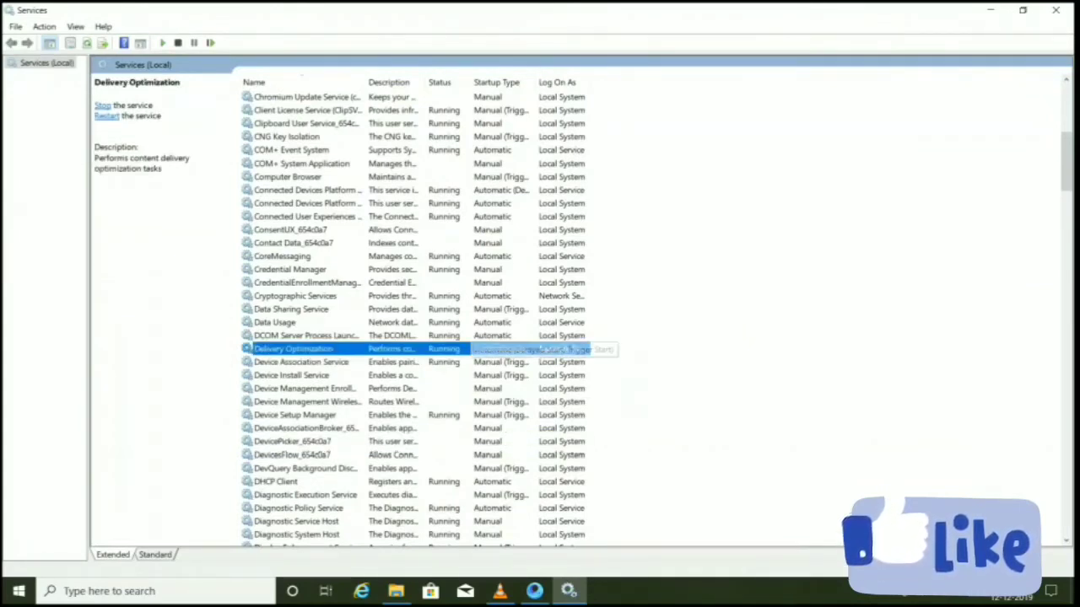
Find the Windows Update service, open its properties, view the available startup types and cancel without changing anything
scroll(506, 354, "down", 6)
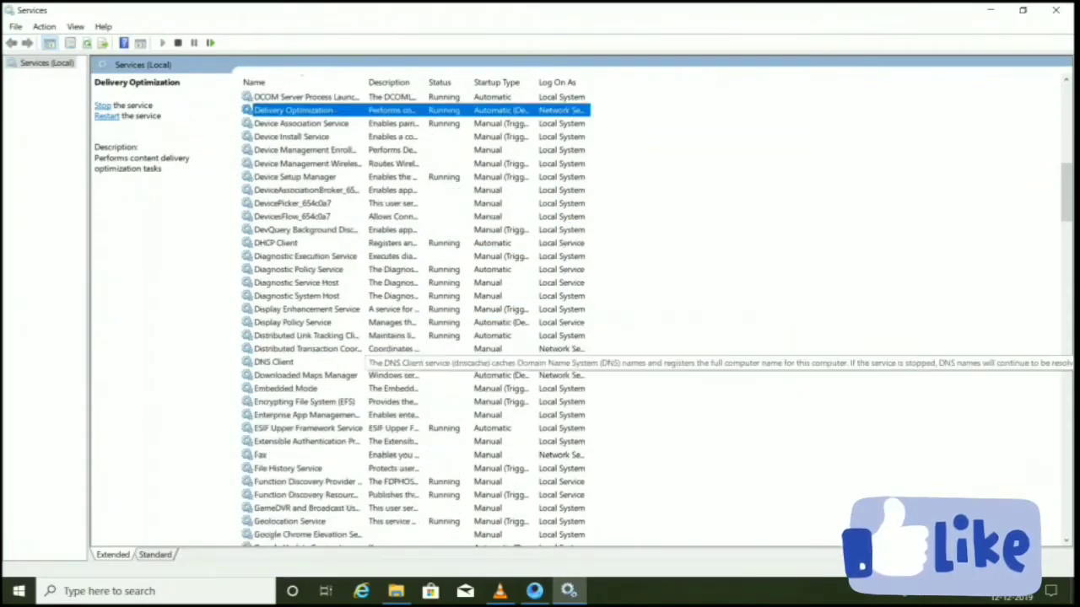
scroll(506, 354, "down", 8)
scroll(396, 355, "down", 11)
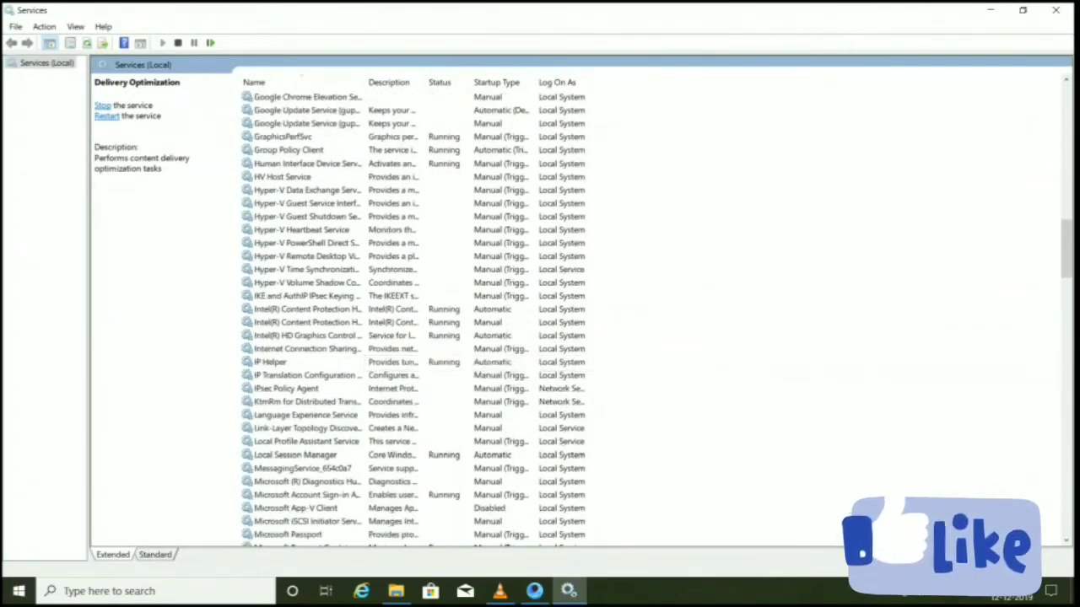
scroll(397, 362, "down", 13)
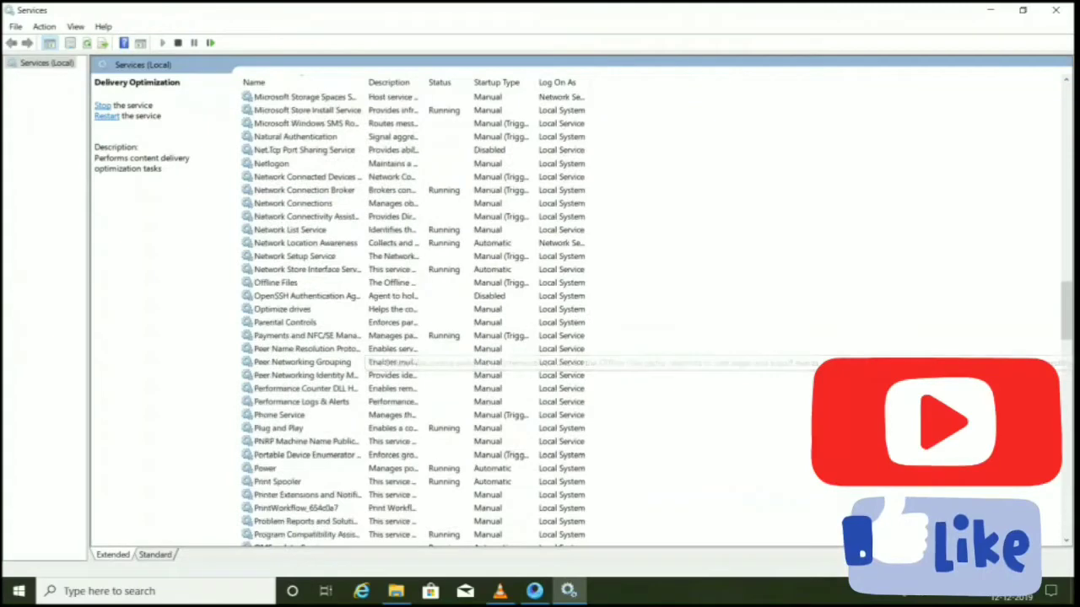
scroll(396, 363, "down", 2)
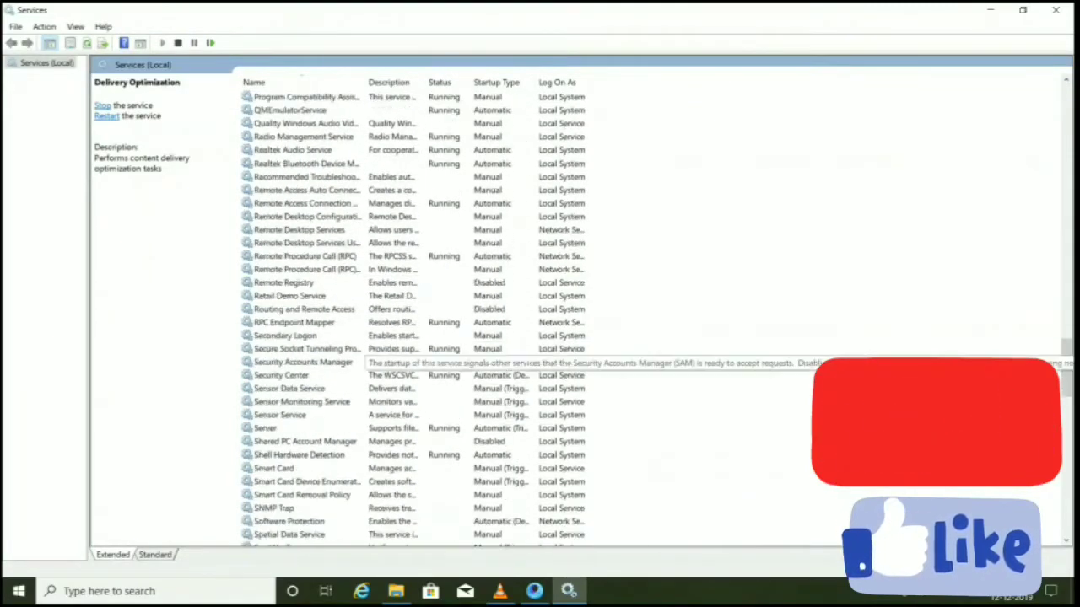
scroll(397, 363, "down", 2)
scroll(397, 363, "down", 9)
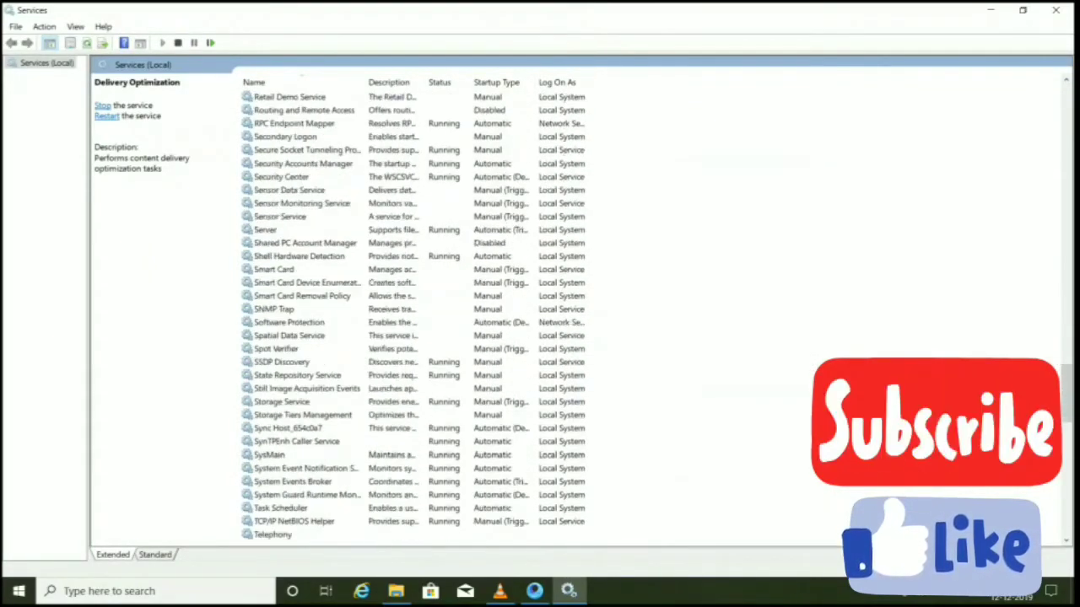
scroll(396, 363, "down", 4)
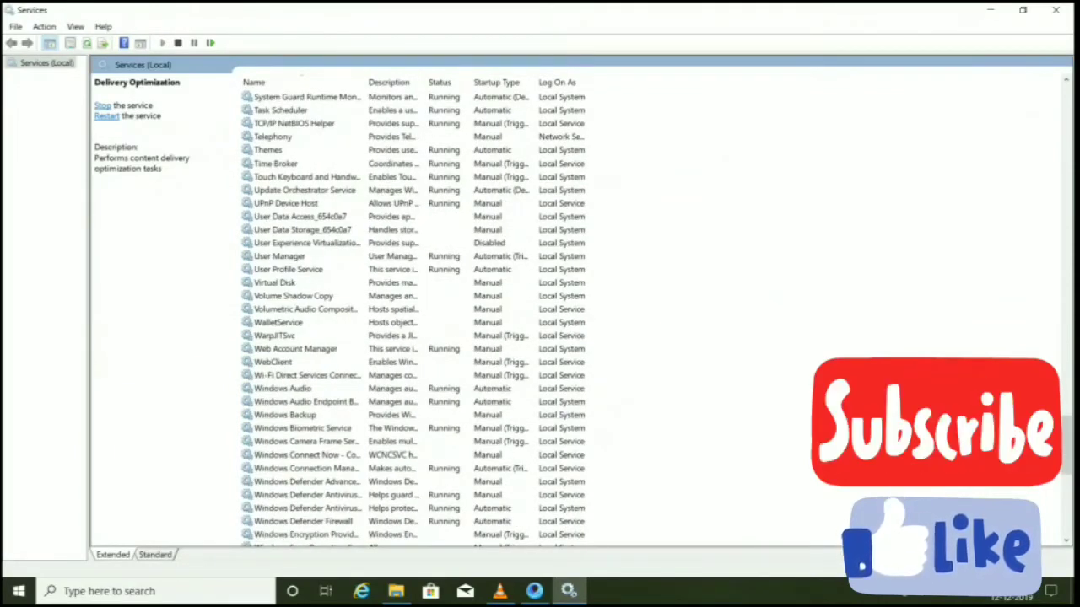
scroll(413, 312, "down", 1)
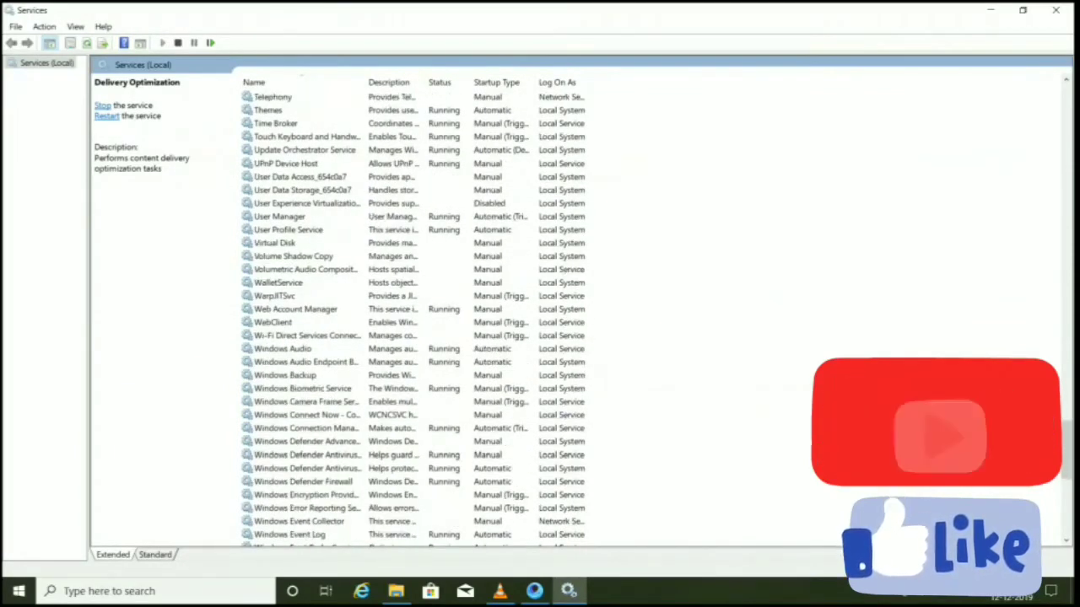
scroll(413, 312, "down", 2)
scroll(414, 312, "down", 1)
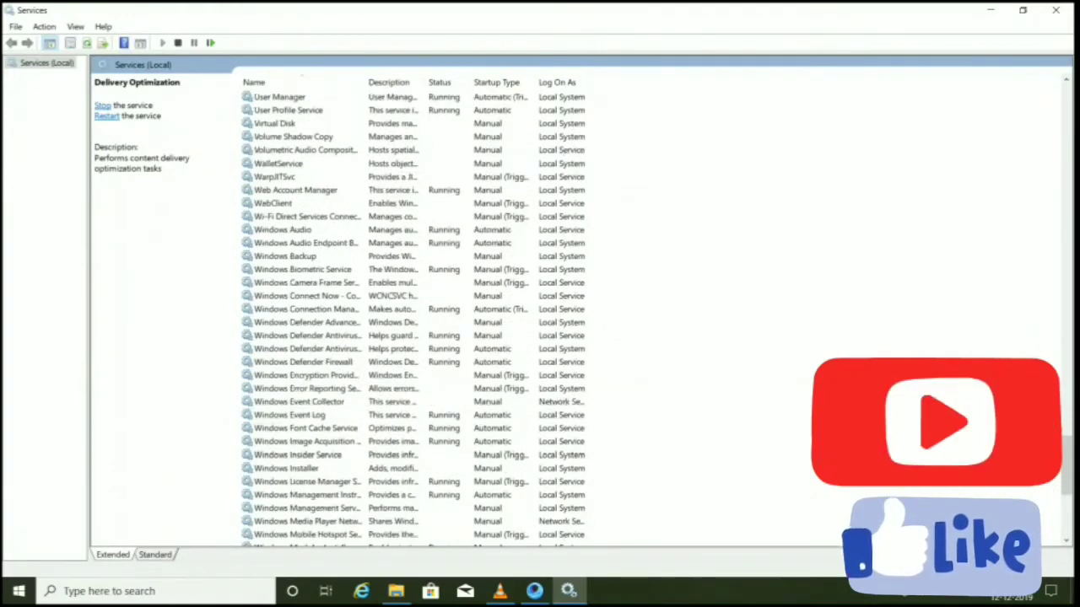
scroll(413, 312, "down", 2)
scroll(414, 312, "up", 2)
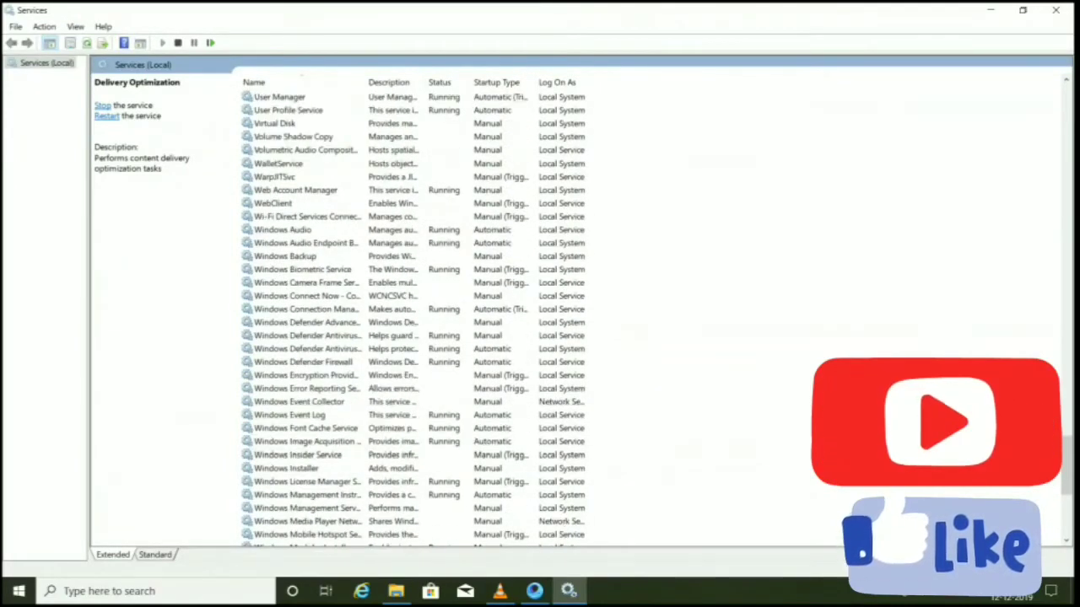
scroll(413, 312, "down", 3)
scroll(414, 312, "down", 3)
scroll(413, 312, "down", 2)
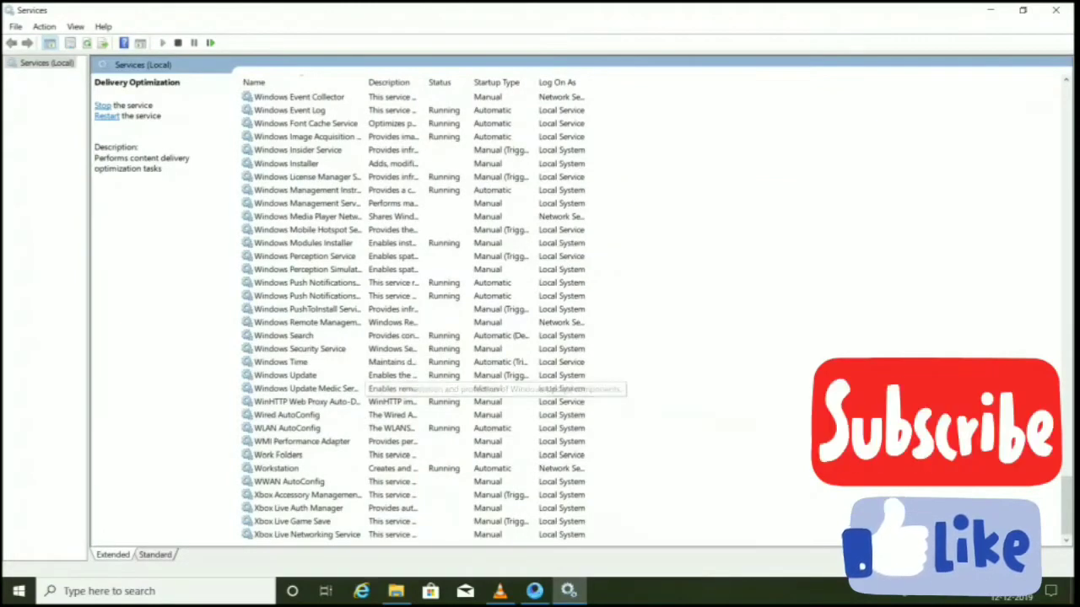
double_click(286, 376)
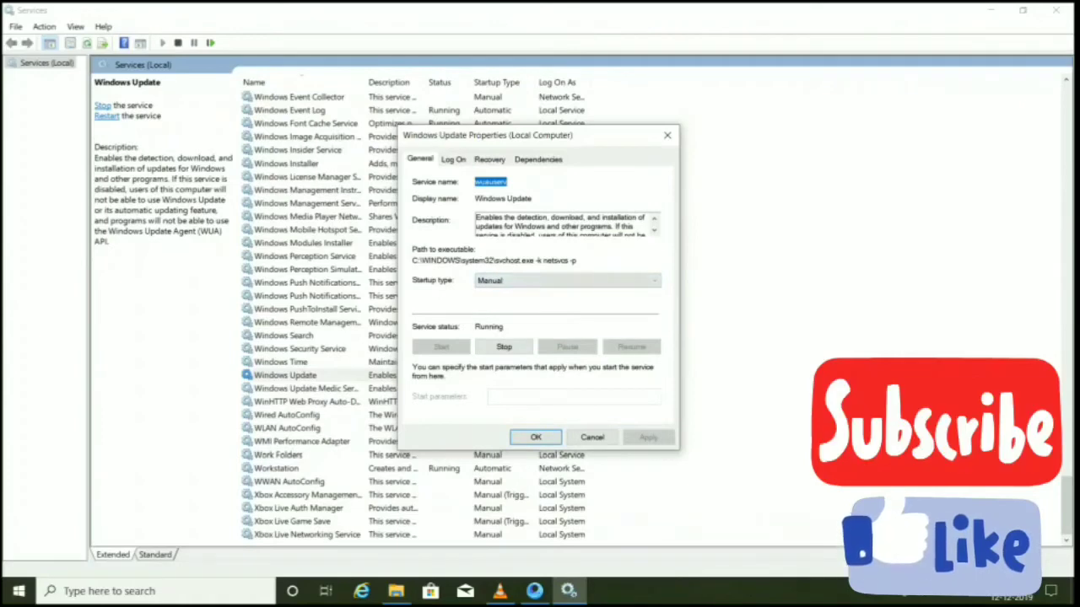
left_click(567, 280)
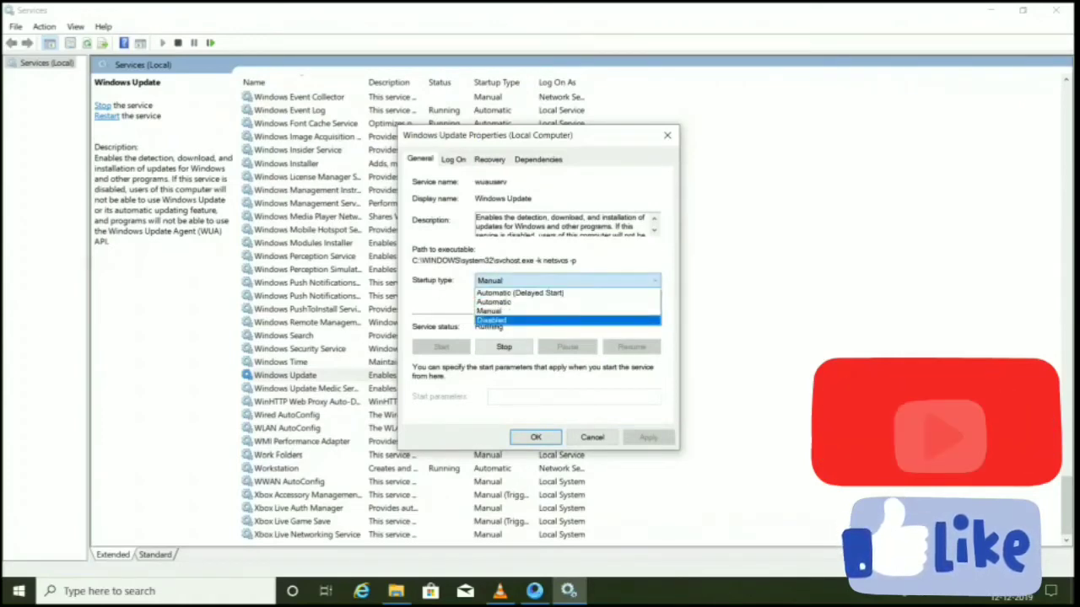
left_click(592, 437)
key("Escape")
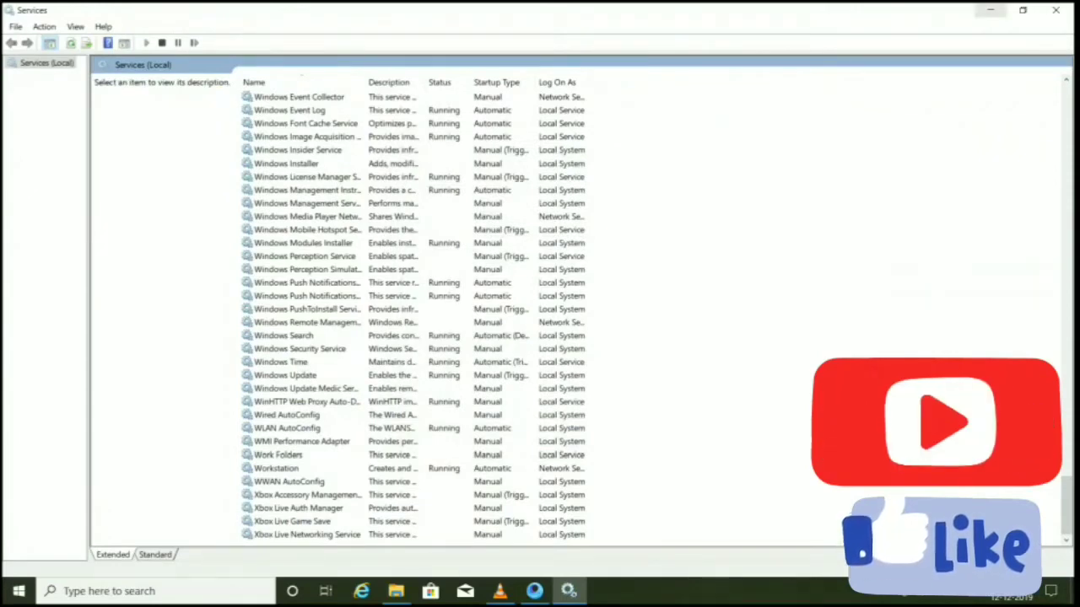
Minimize the Services window and refresh the desktop
left_click(991, 10)
right_click(332, 98)
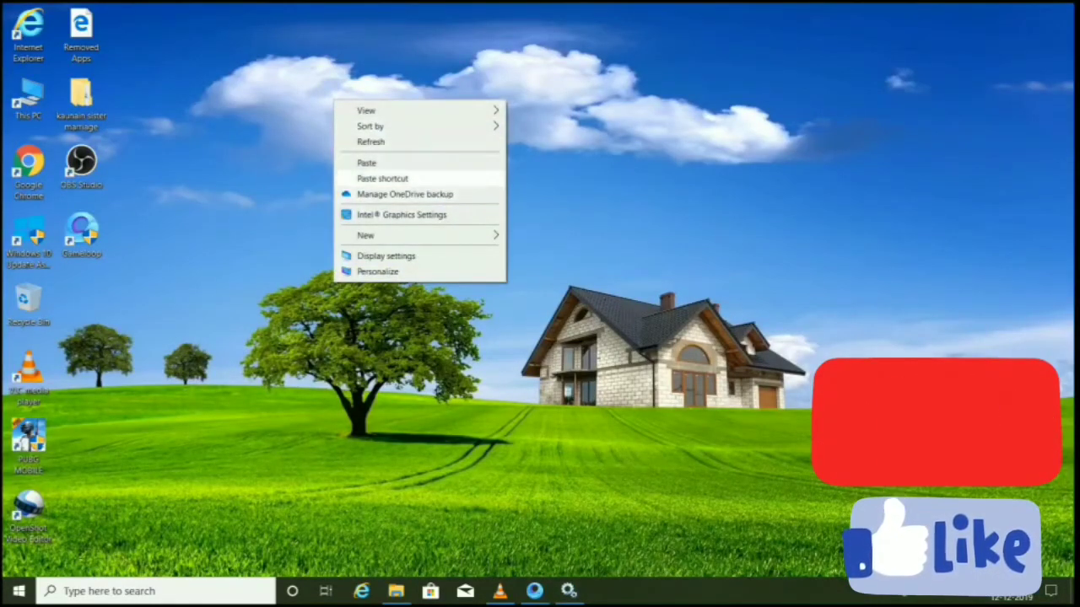
left_click(371, 141)
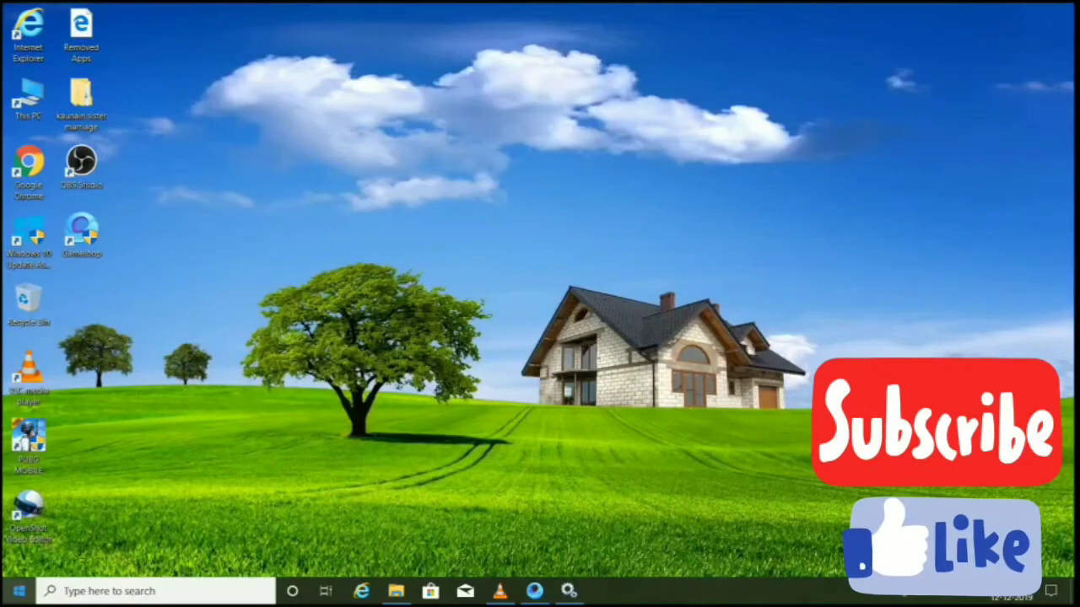
Open Windows Settings from the Start menu
left_click(19, 589)
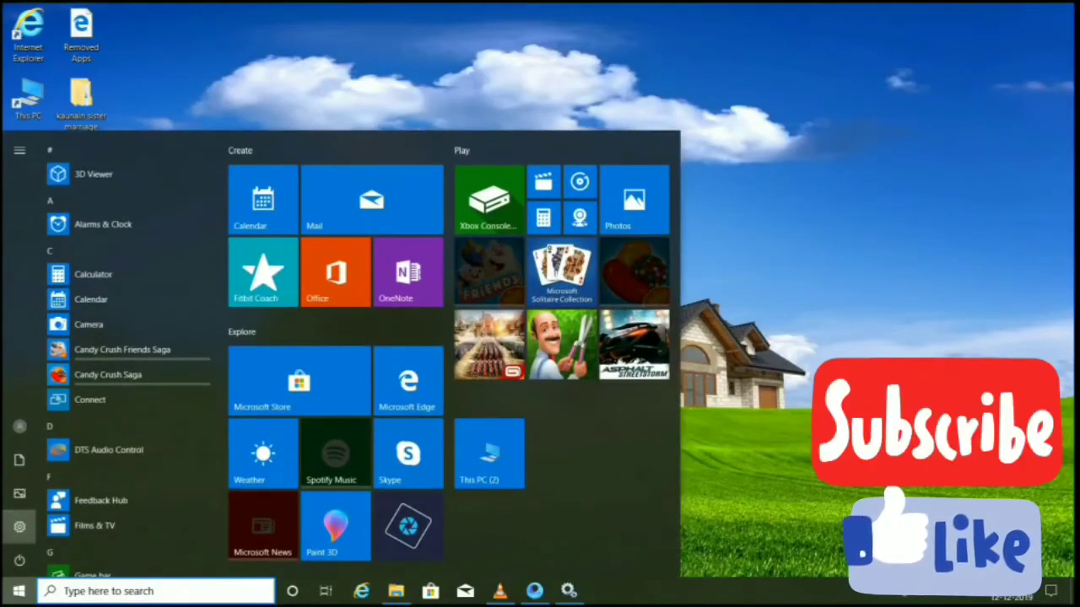
left_click(20, 520)
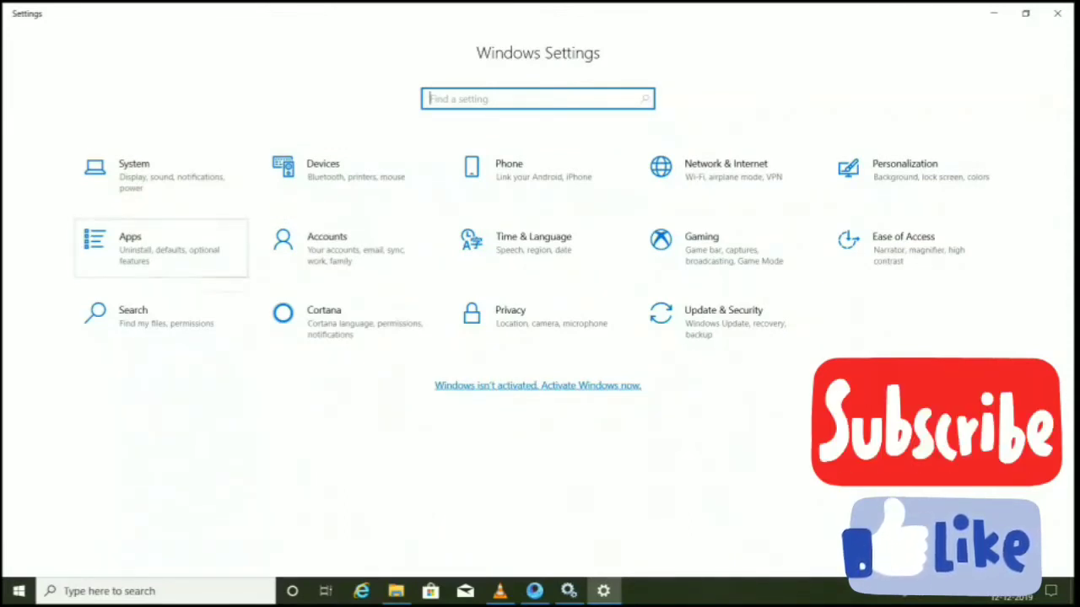
View the pending updates under Update & Security, minimize Settings and refresh the desktop
left_click(726, 321)
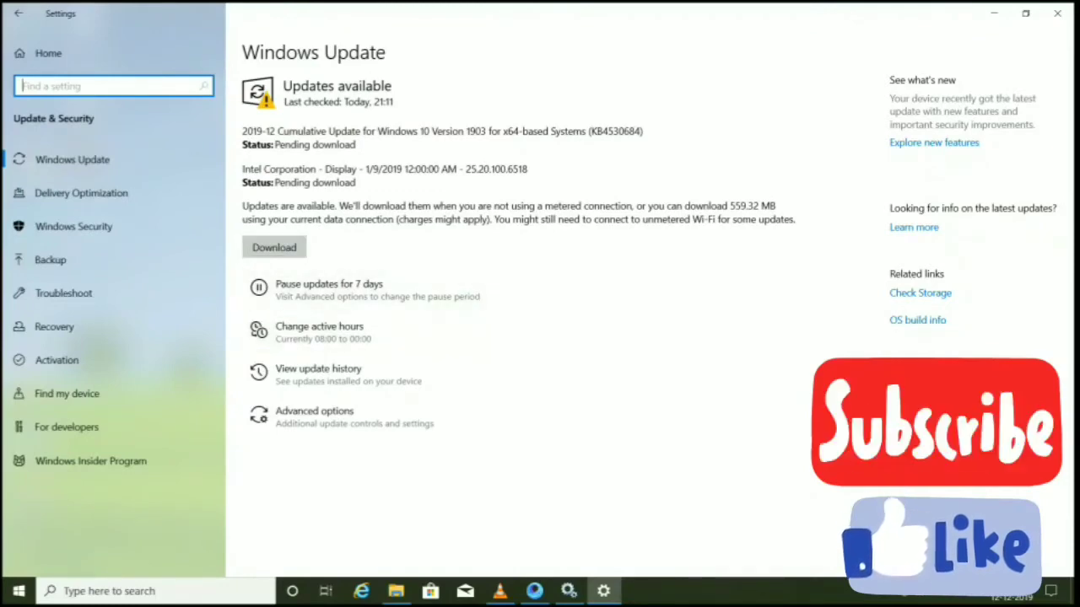
left_click(993, 12)
right_click(411, 148)
left_click(448, 190)
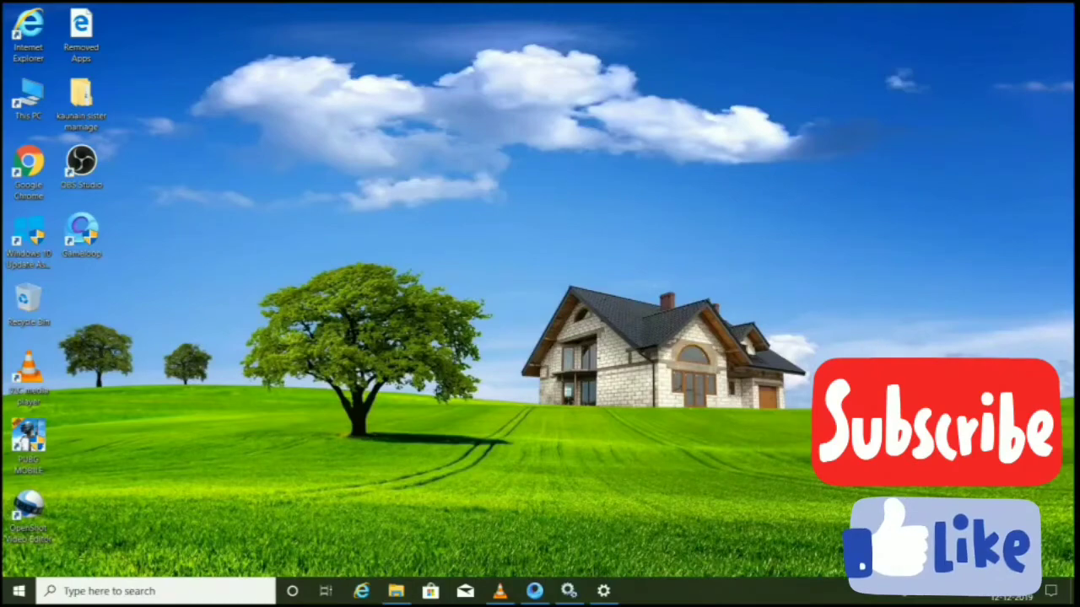
Bring up the Services window for a quick look, return to the desktop and refresh it
left_click(568, 591)
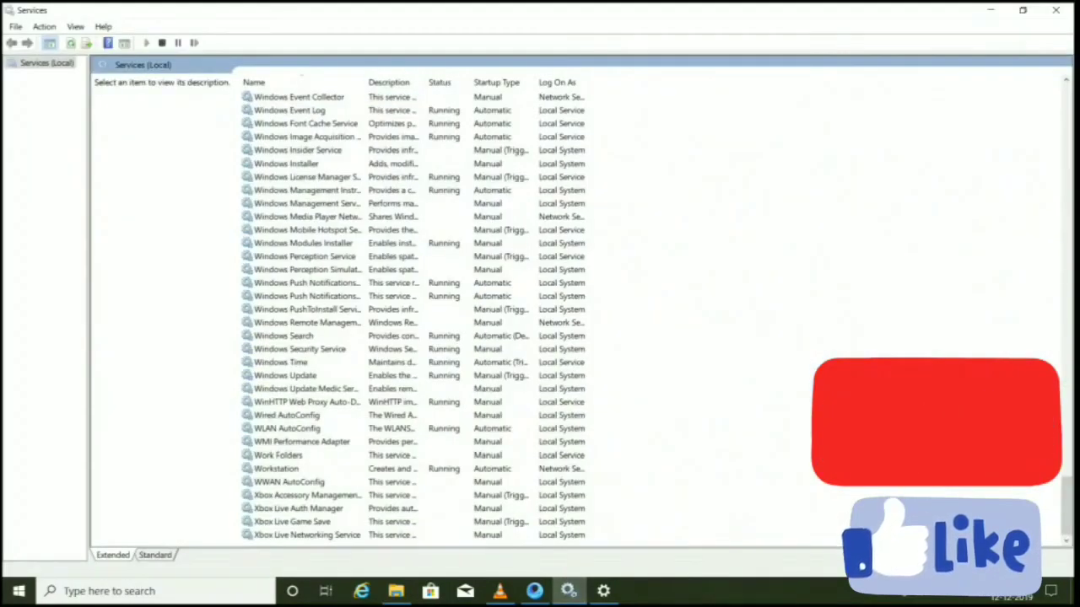
key("super+d")
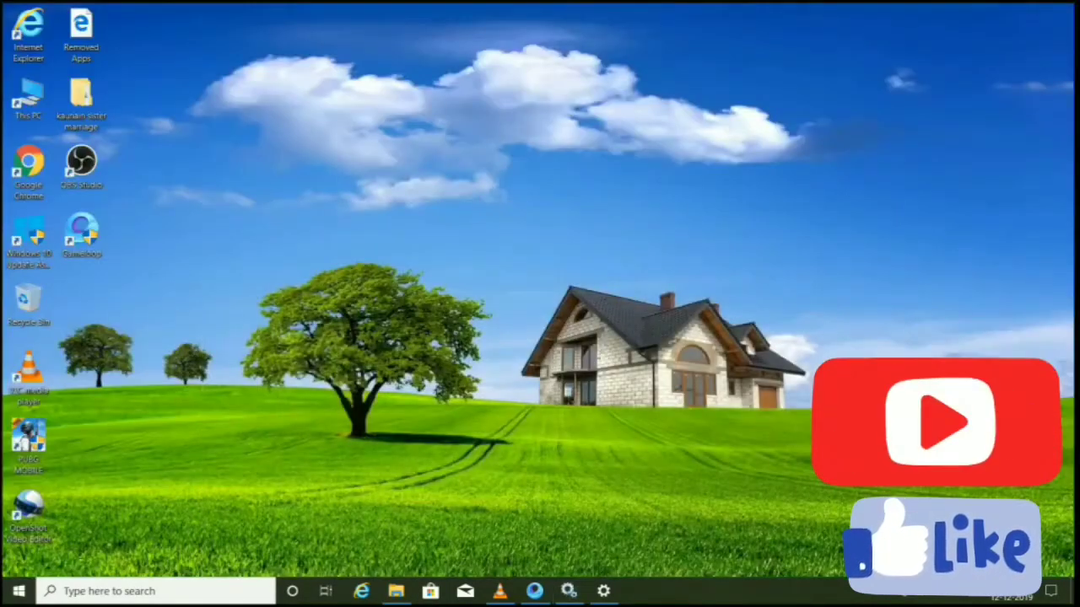
right_click(271, 205)
left_click(312, 244)
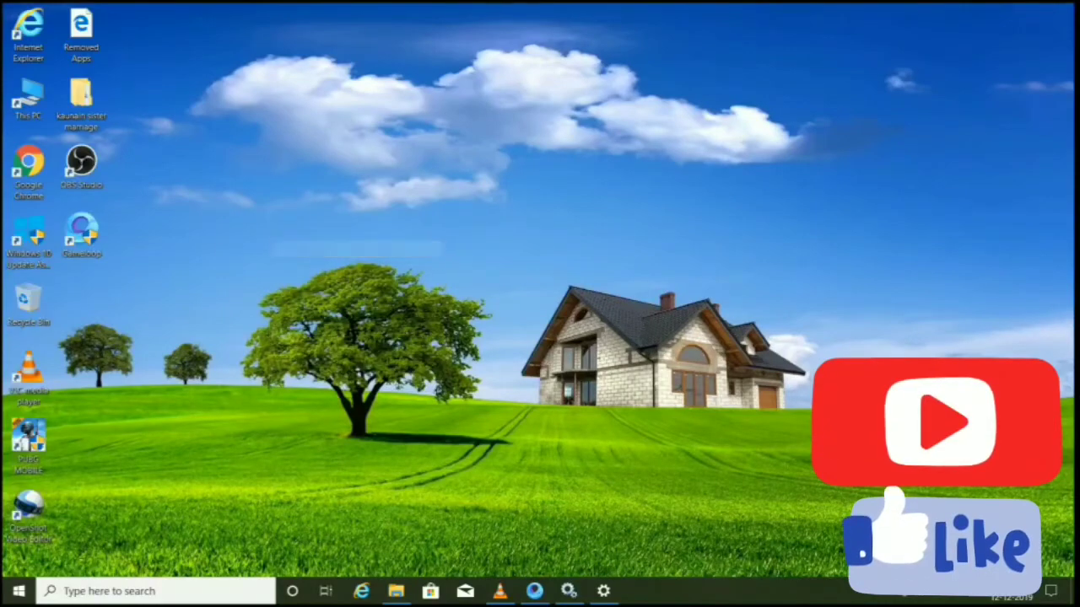
Restore the Windows Update page in Settings, minimize it to refresh the desktop and bring Settings back up
left_click(603, 590)
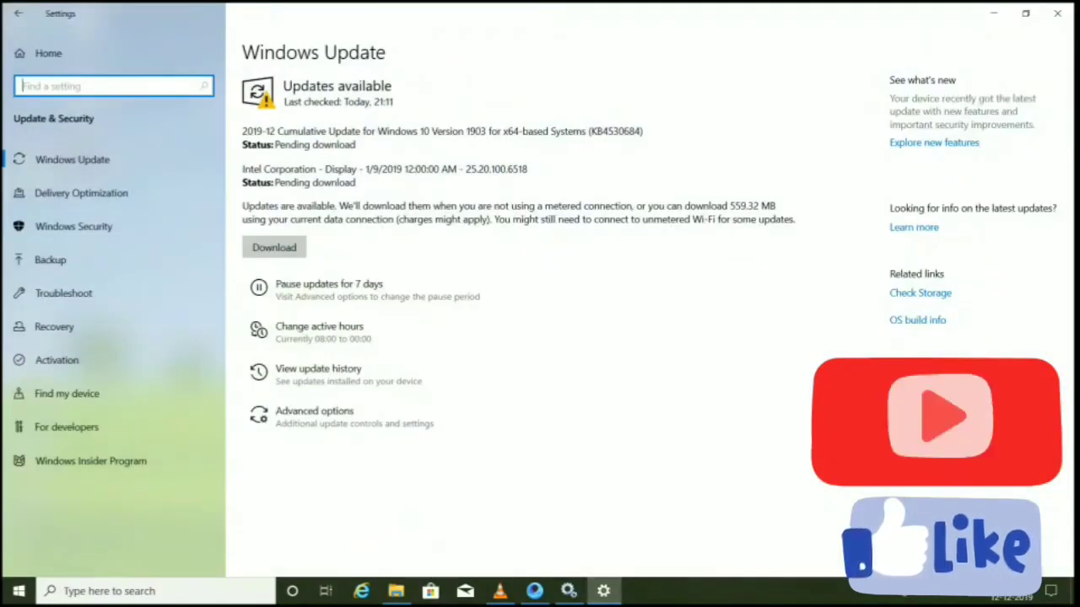
left_click(993, 13)
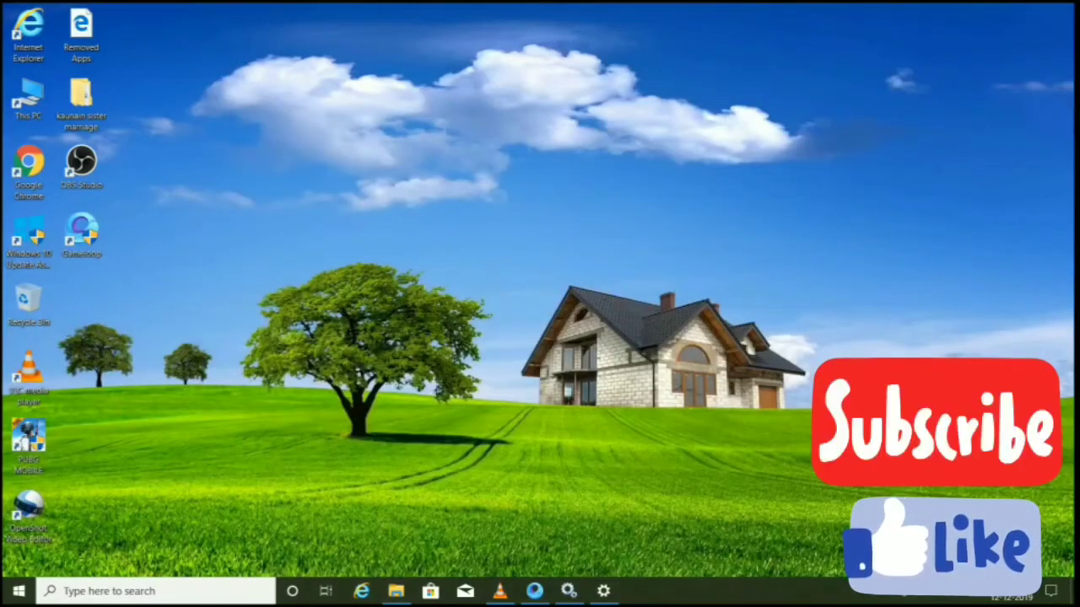
right_click(290, 90)
left_click(312, 132)
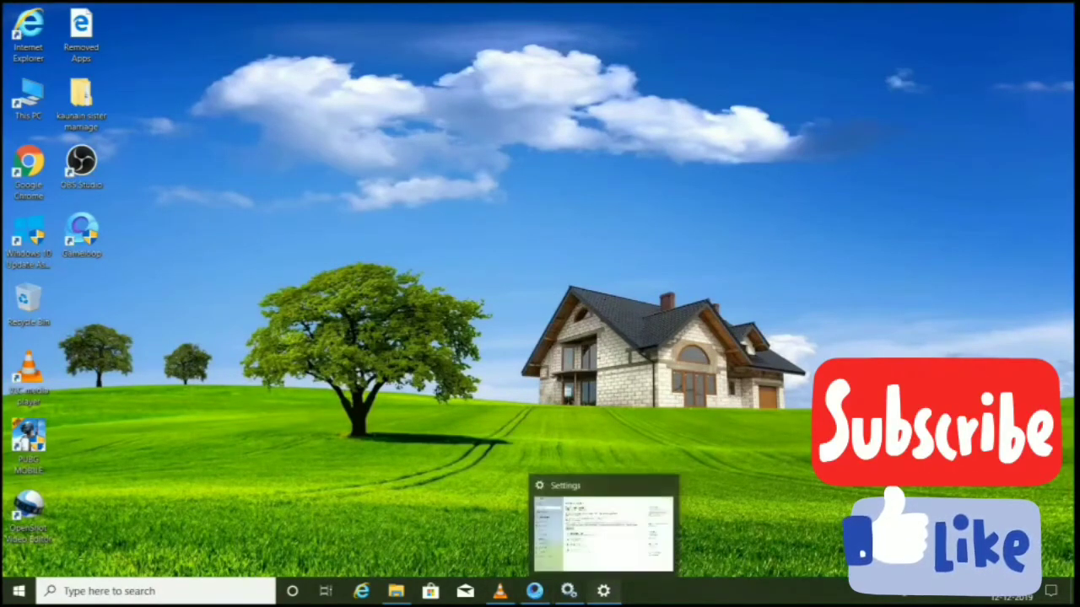
left_click(603, 590)
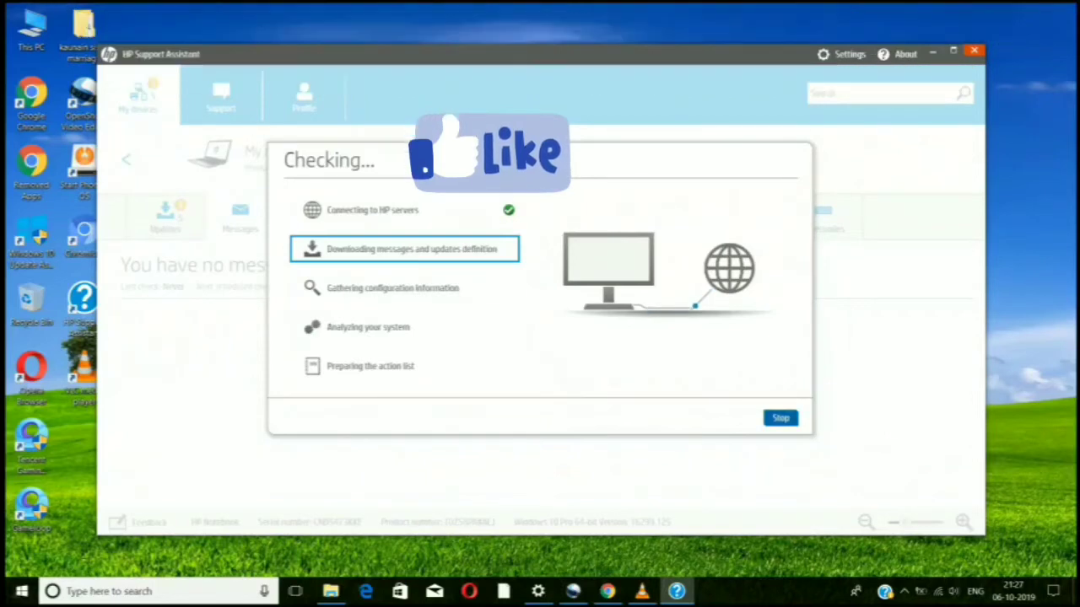
Cancel the running check in HP Support Assistant and view the notebook's available updates
key("Escape")
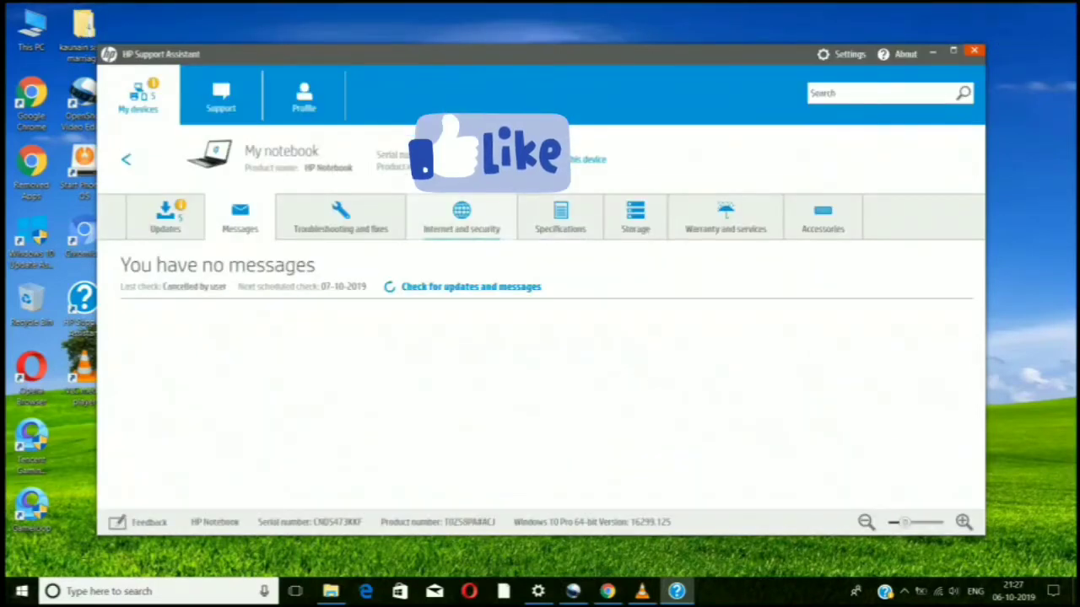
left_click(165, 218)
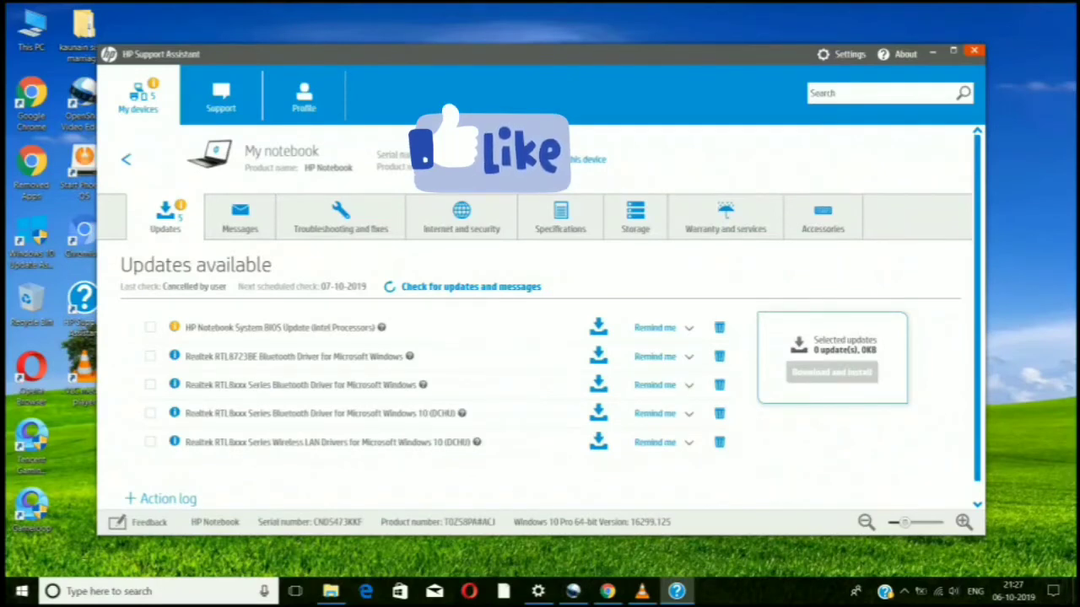
left_click(1051, 591)
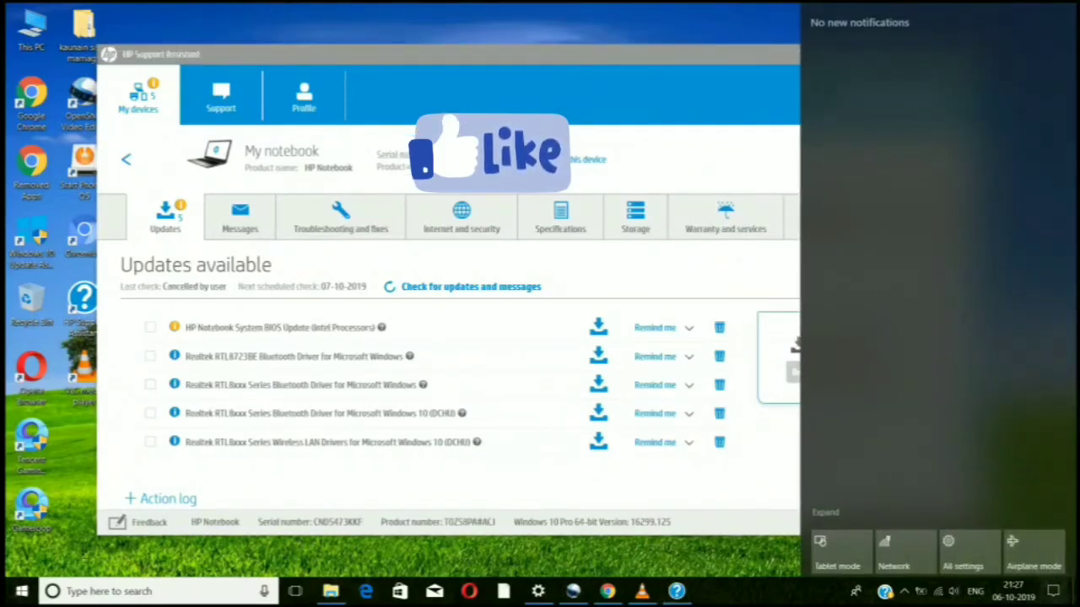
key("super+a")
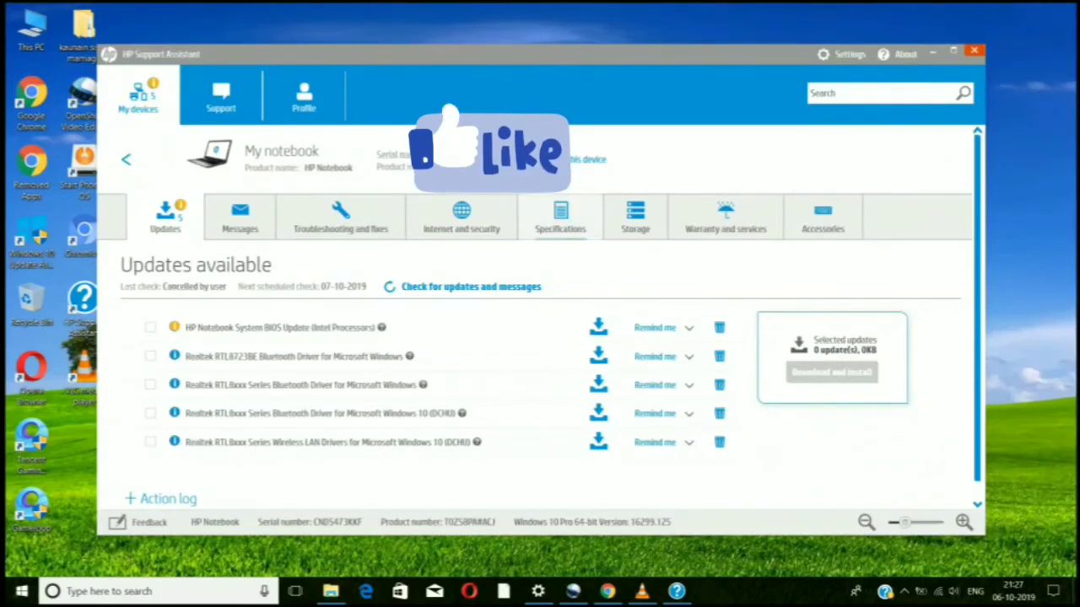
View the notebook's Troubleshooting and fixes options, minimize HP Support Assistant and refresh the desktop
left_click(340, 218)
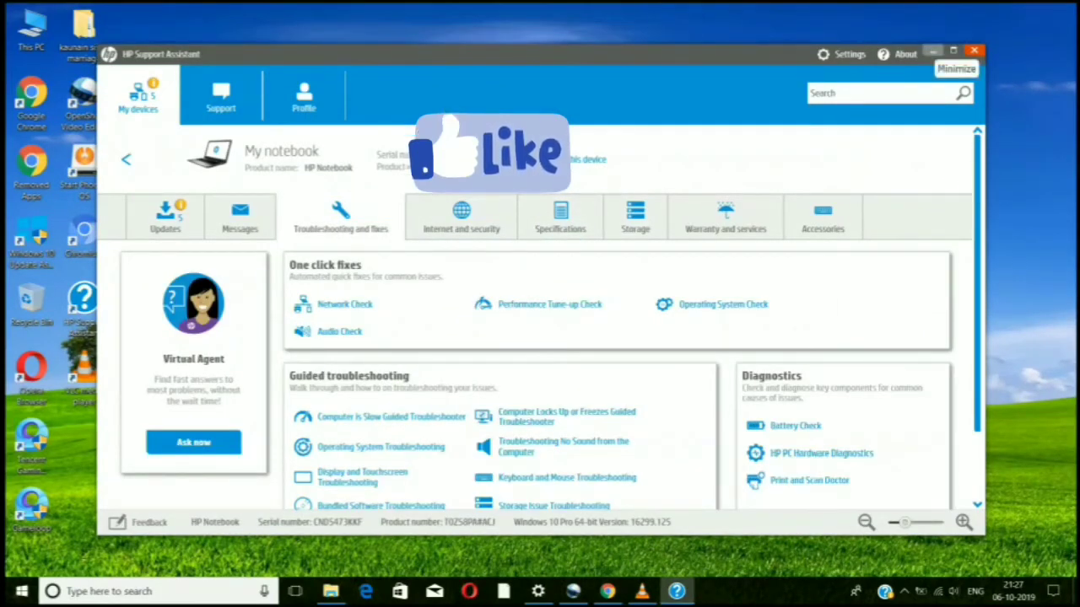
left_click(933, 53)
right_click(480, 223)
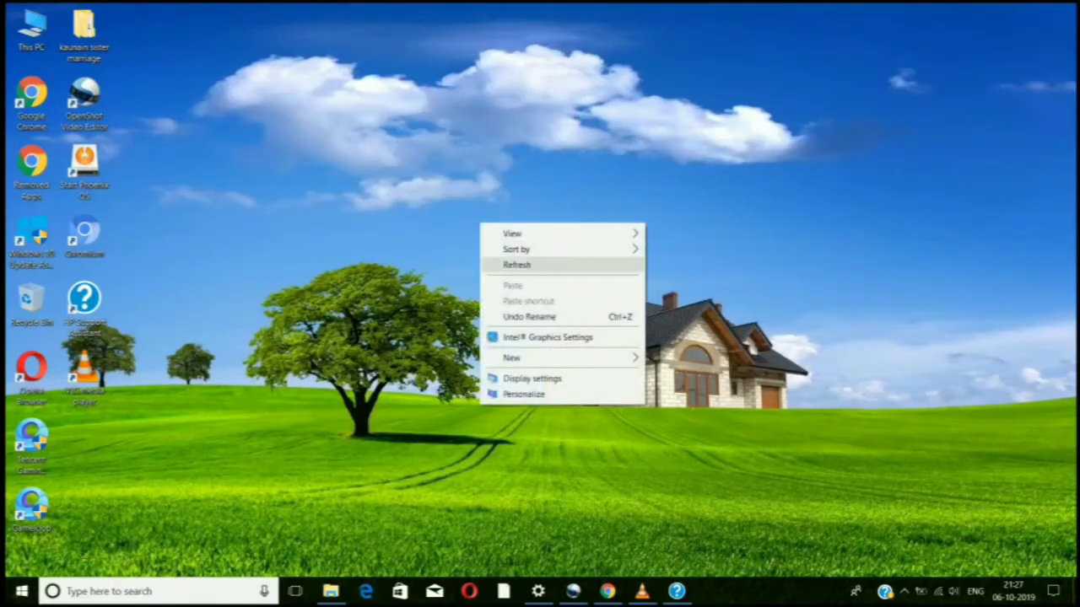
left_click(516, 264)
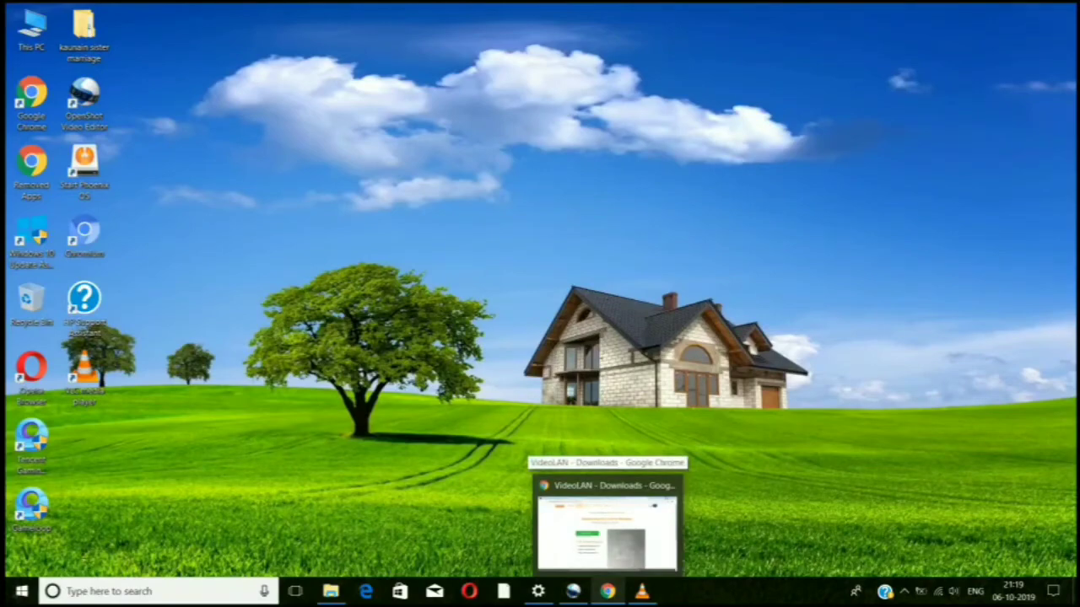
Switch to Chrome and open the "Update Graphics Card Drivers - 3D Systems" result from the graphics hardware manufacturer's website search
left_click(608, 592)
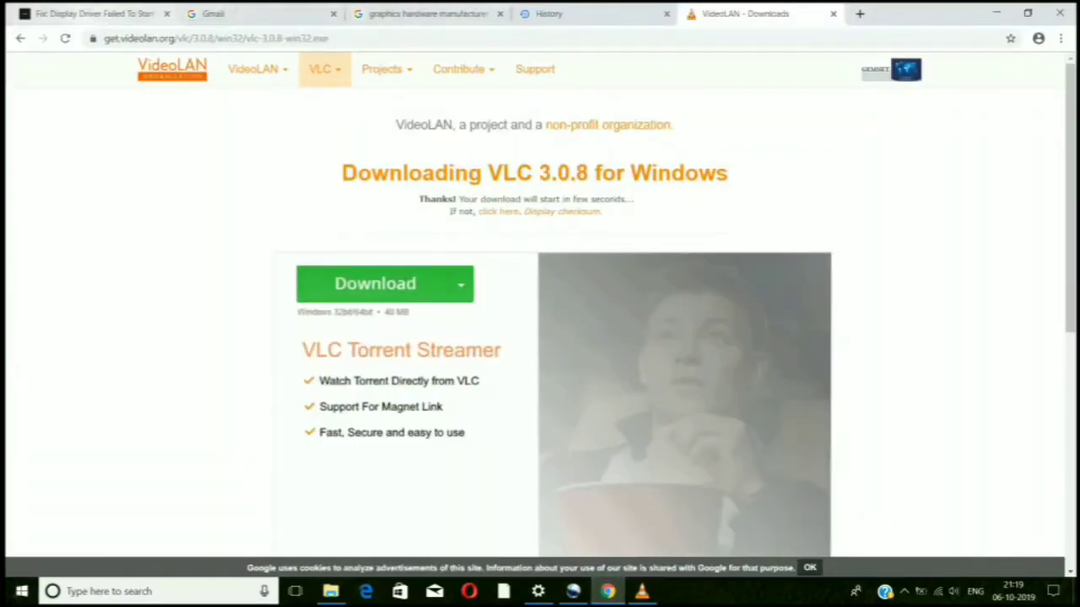
key("ctrl+Tab")
key("ctrl+3")
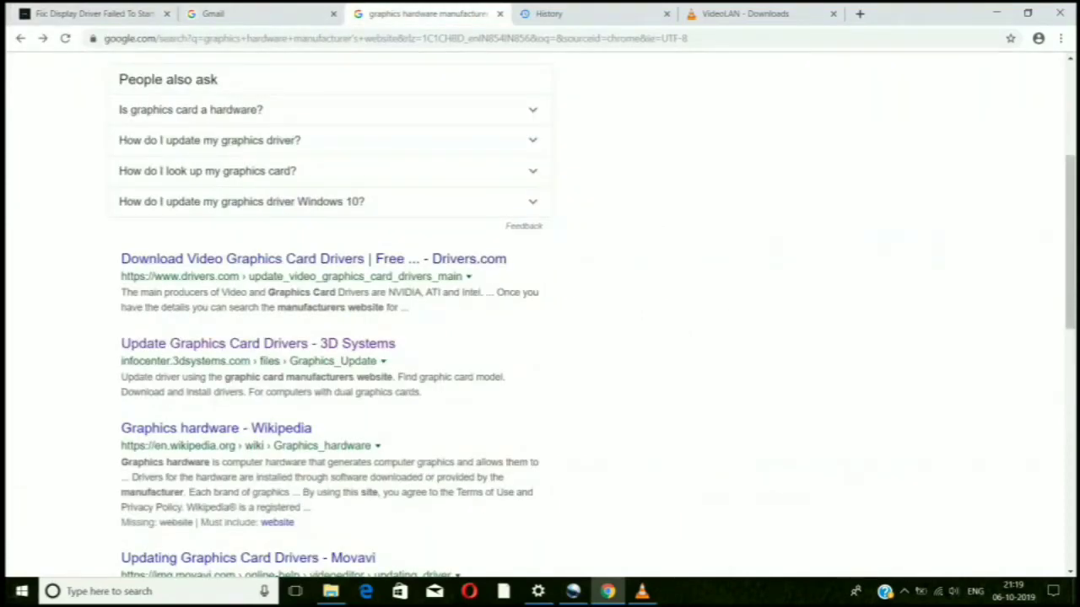
scroll(540, 320, "up", 4)
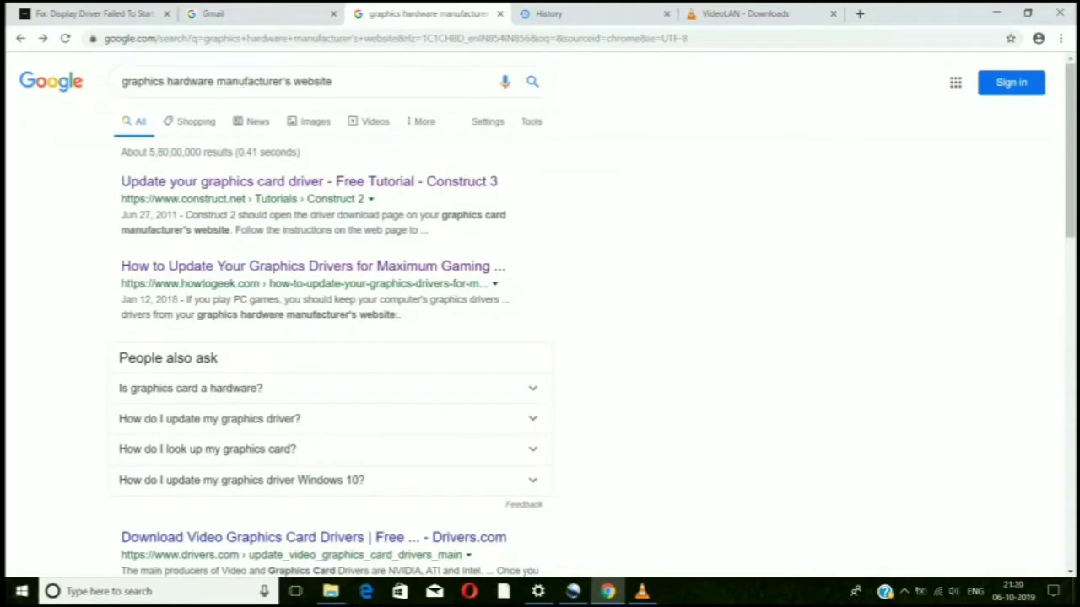
scroll(337, 287, "down", 2)
scroll(459, 426, "down", 2)
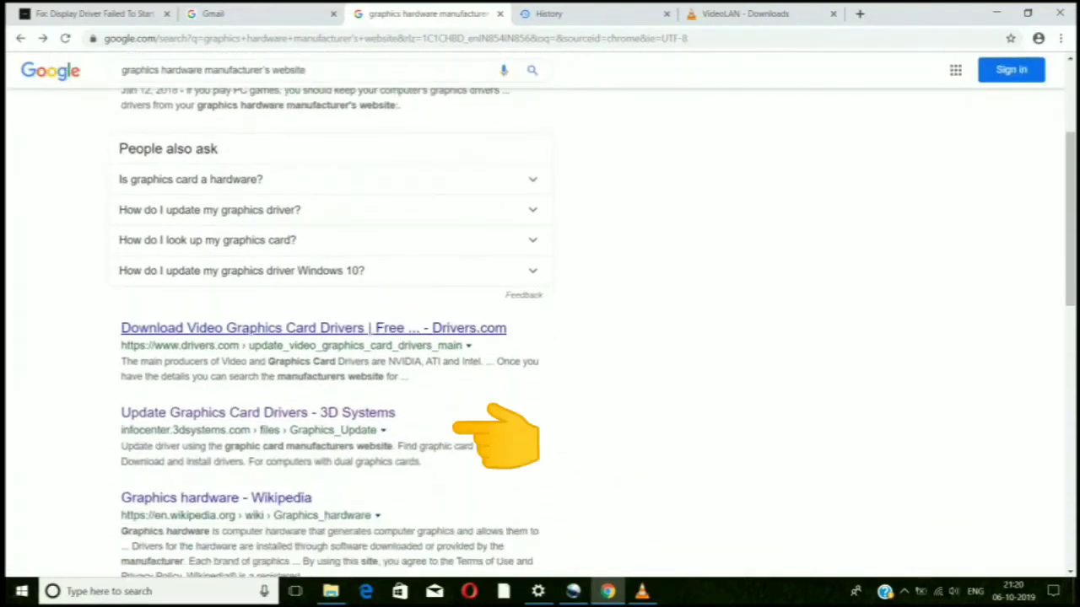
left_click(355, 412)
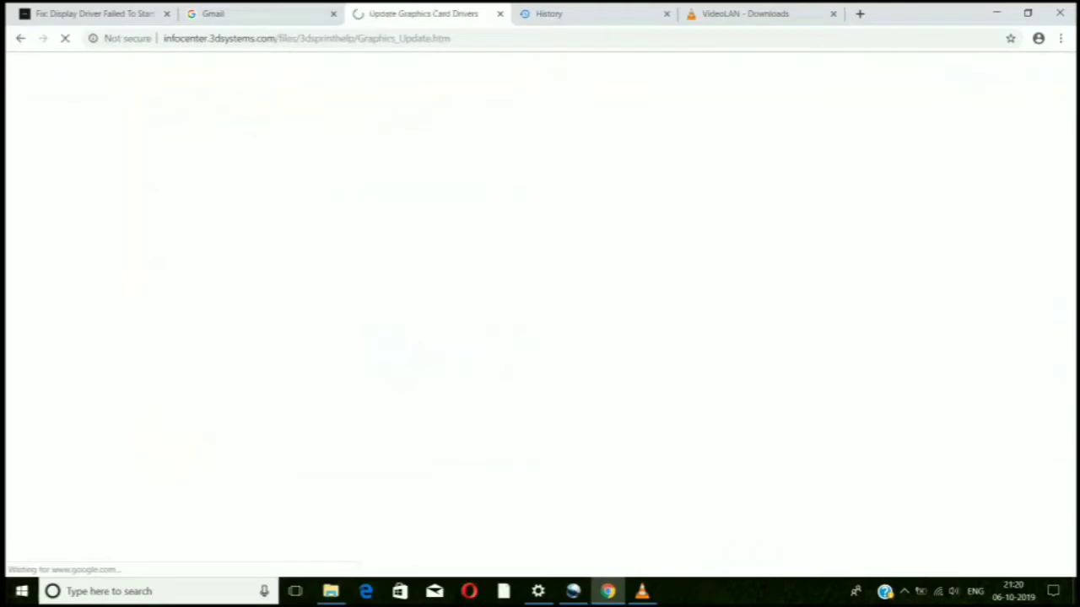
Follow the link to the computer manufacturer's support website and choose Laptop as the product type on HP's driver downloads page
scroll(354, 413, "down", 2)
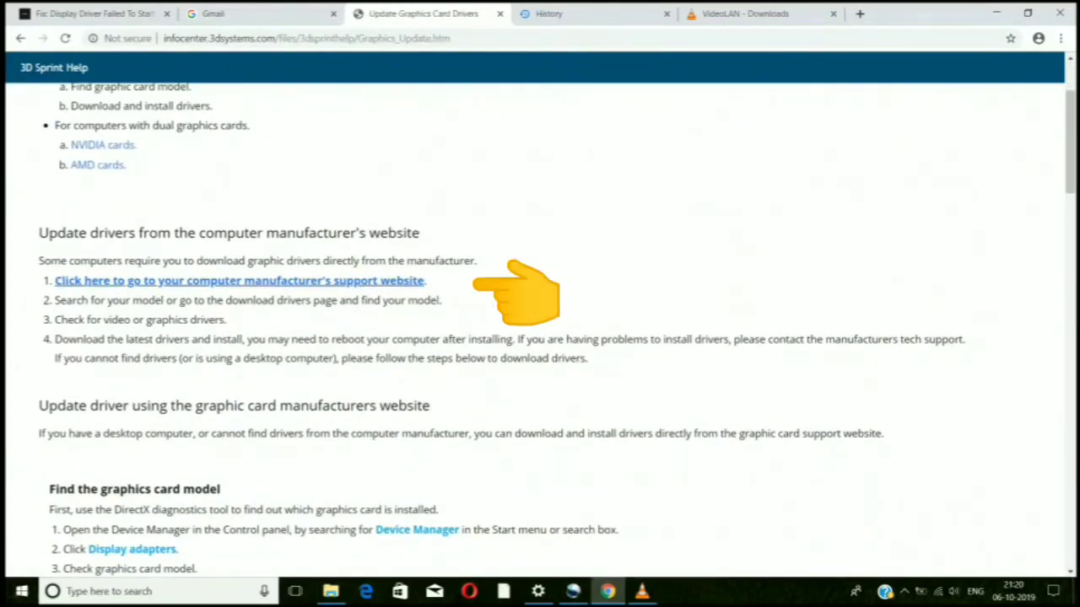
left_click(380, 281)
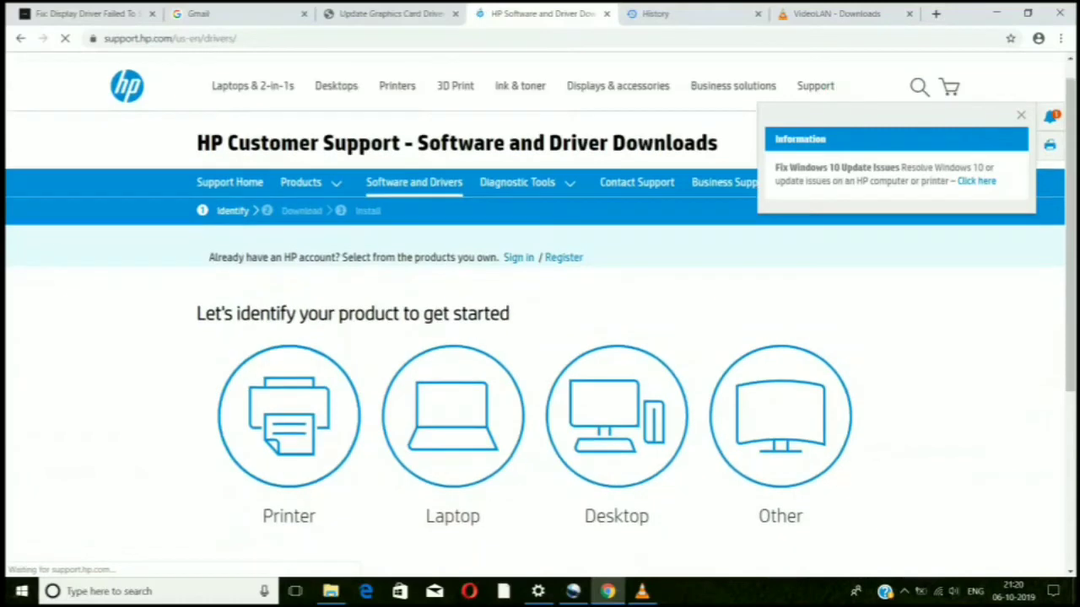
scroll(540, 303, "down", 1)
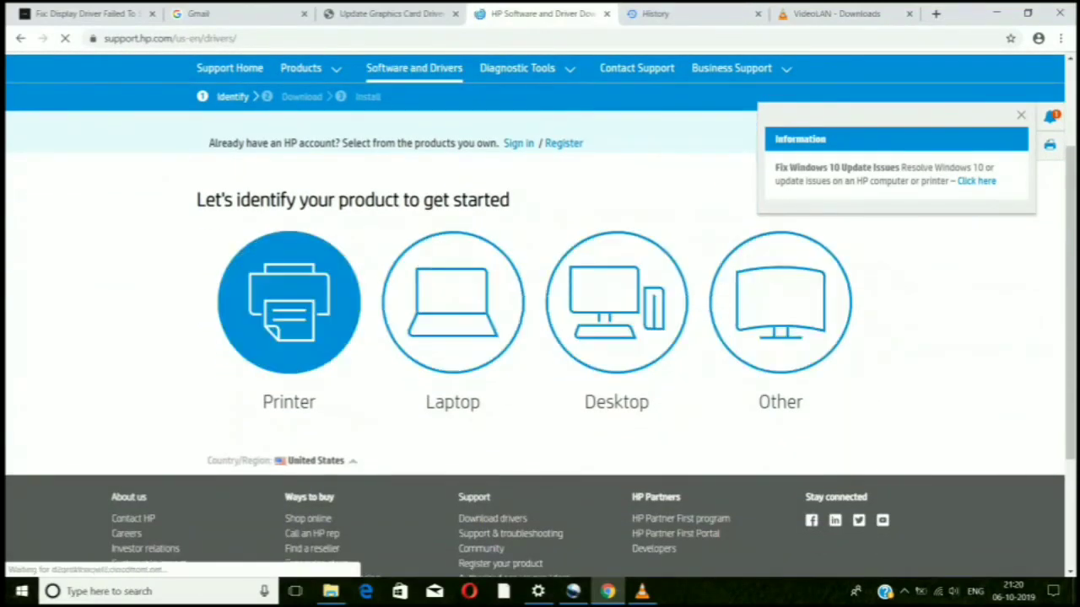
left_click(452, 302)
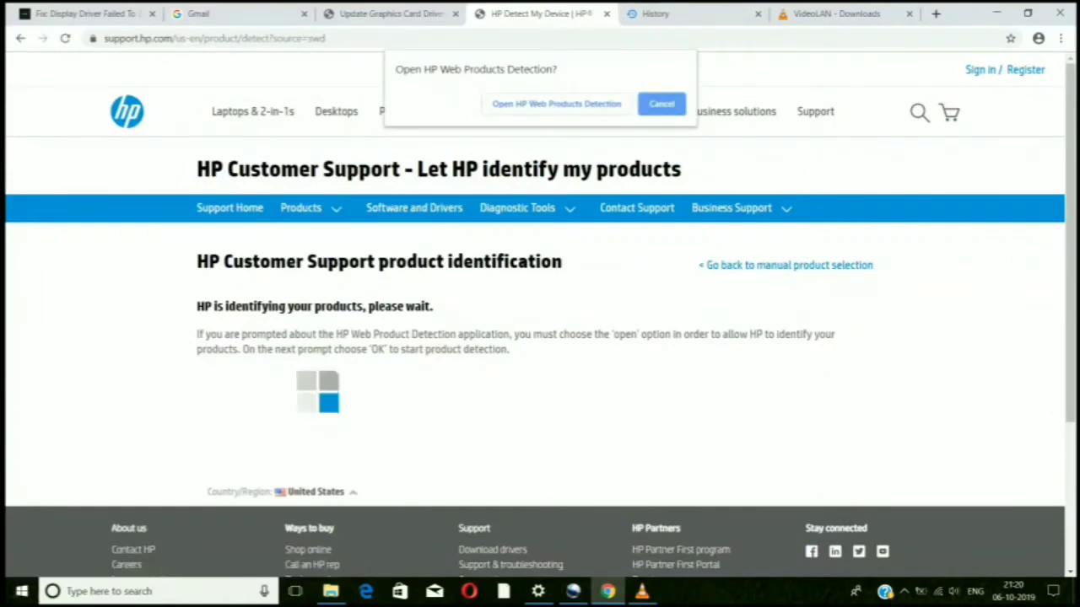
Allow HP Web Products Detection to identify the device and select the detected HP Notebook
left_click(519, 104)
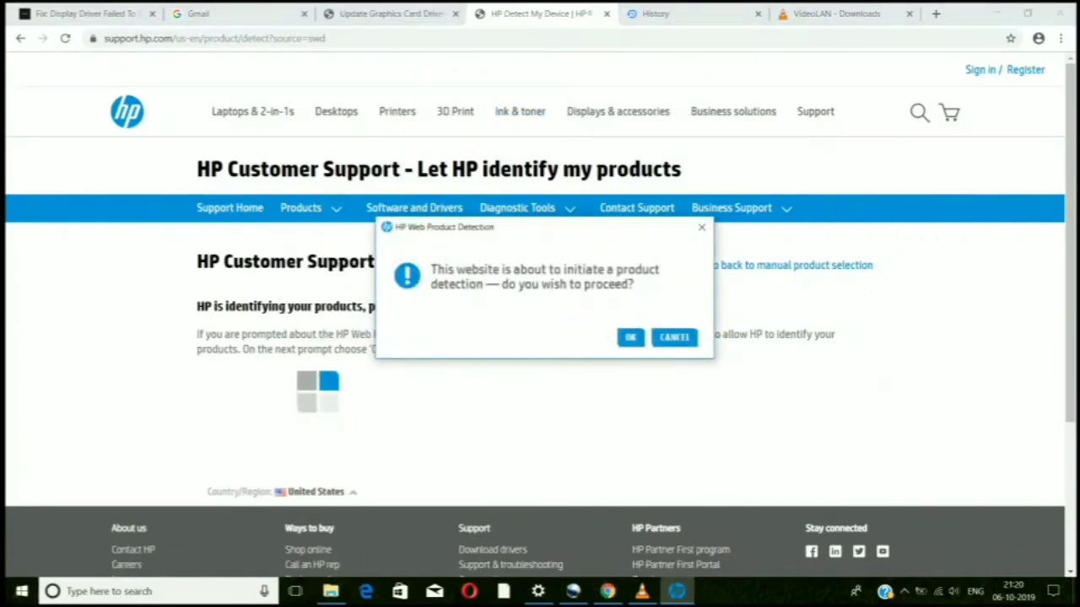
left_click(631, 338)
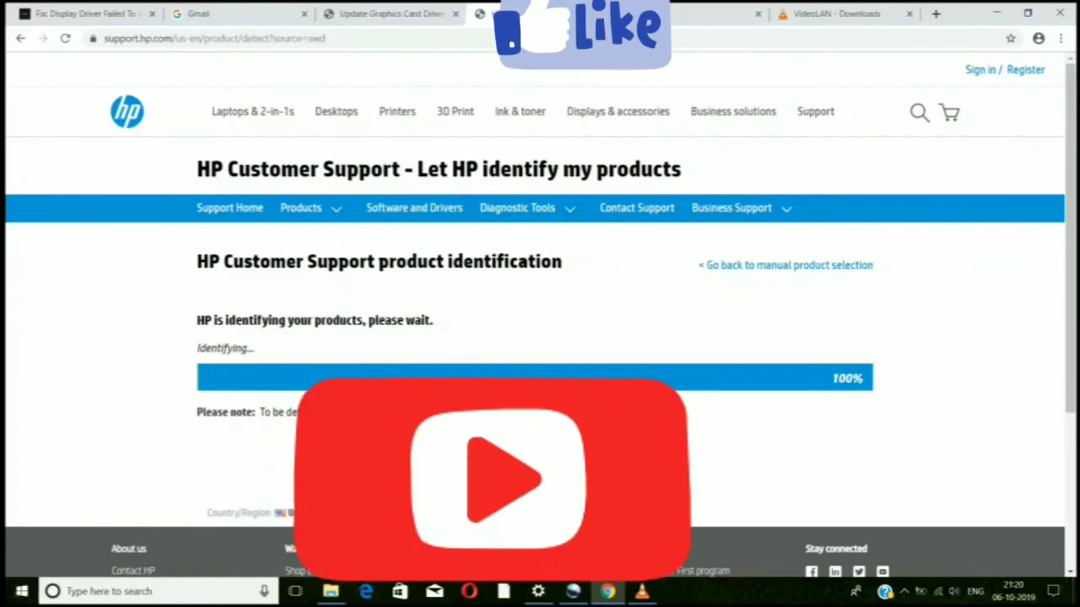
scroll(535, 315, "down", 1)
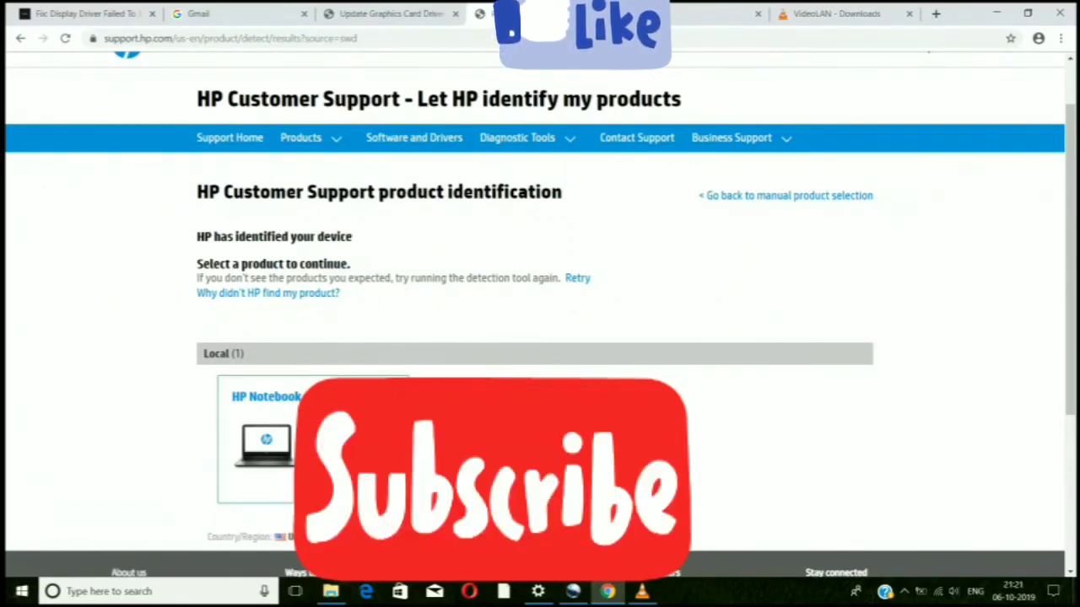
left_click(266, 438)
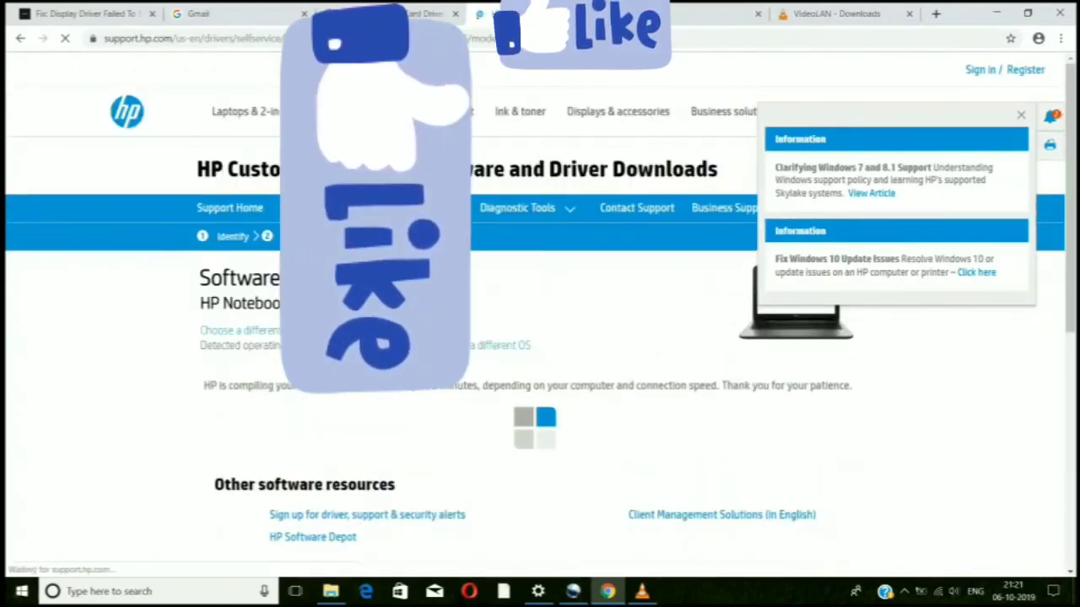
Expand the Driver-Audio, Driver-Chipset and Driver-Graphics categories in the HP Notebook's driver list
scroll(540, 355, "down", 1)
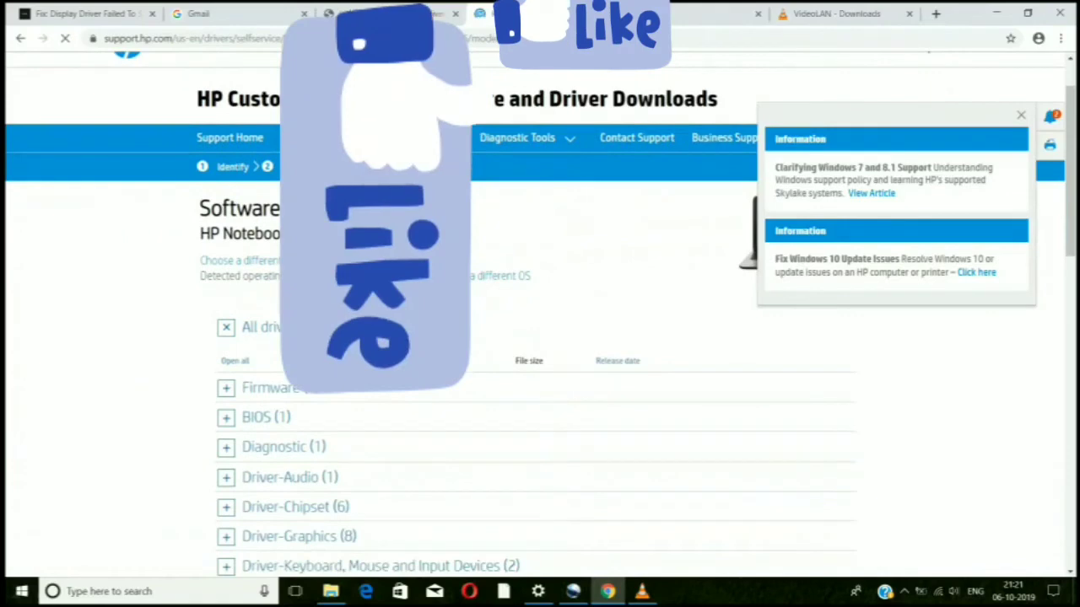
scroll(540, 337, "down", 2)
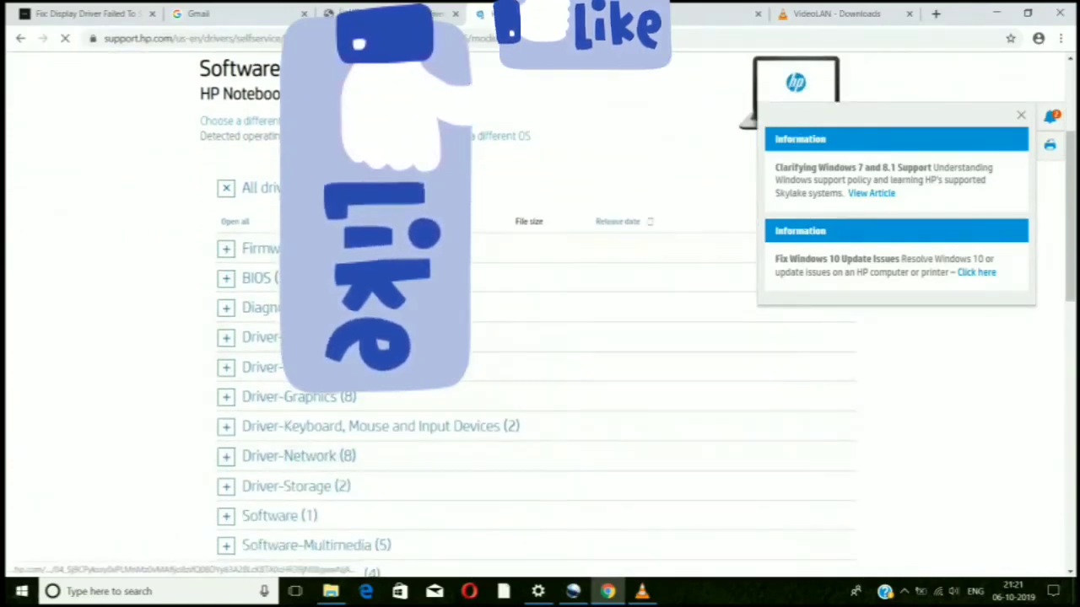
scroll(539, 337, "down", 2)
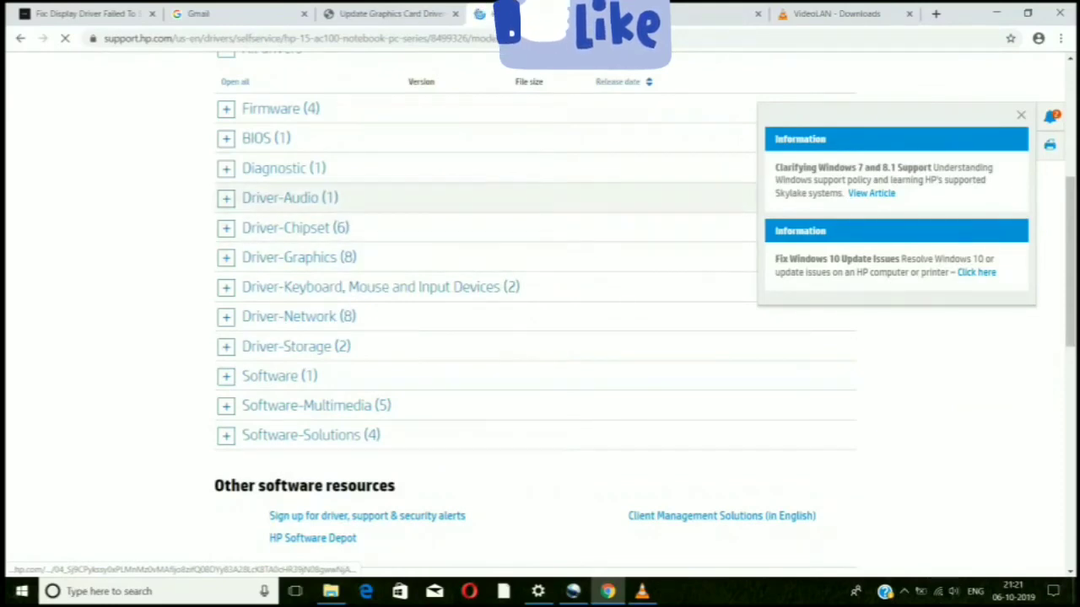
left_click(290, 197)
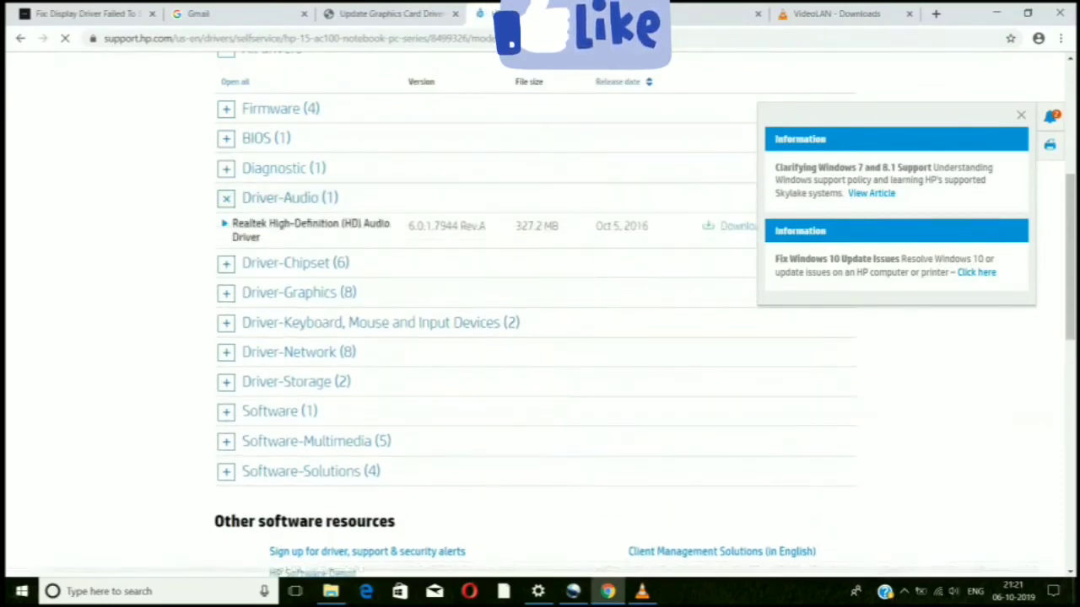
left_click(296, 263)
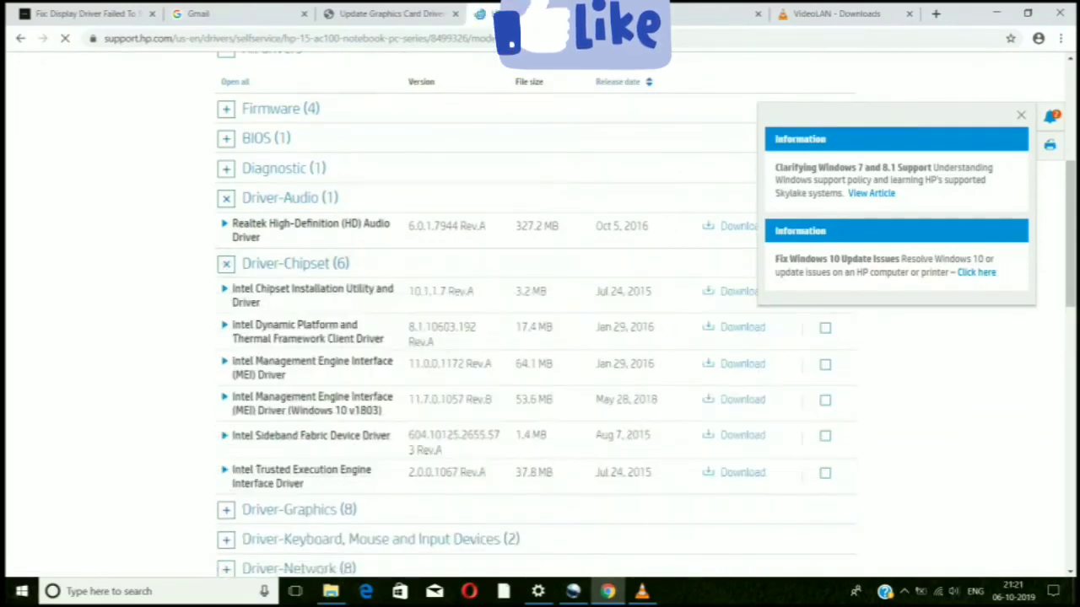
scroll(540, 337, "down", 1)
left_click(295, 440)
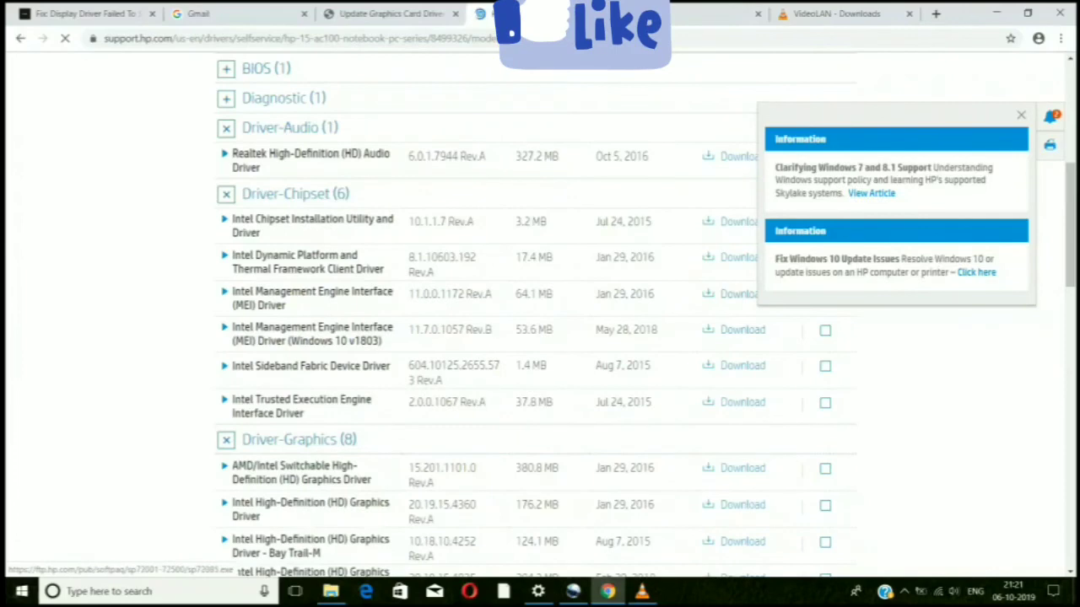
Review the chipset and graphics drivers offered for the HP Notebook in the expanded driver list
scroll(540, 337, "down", 2)
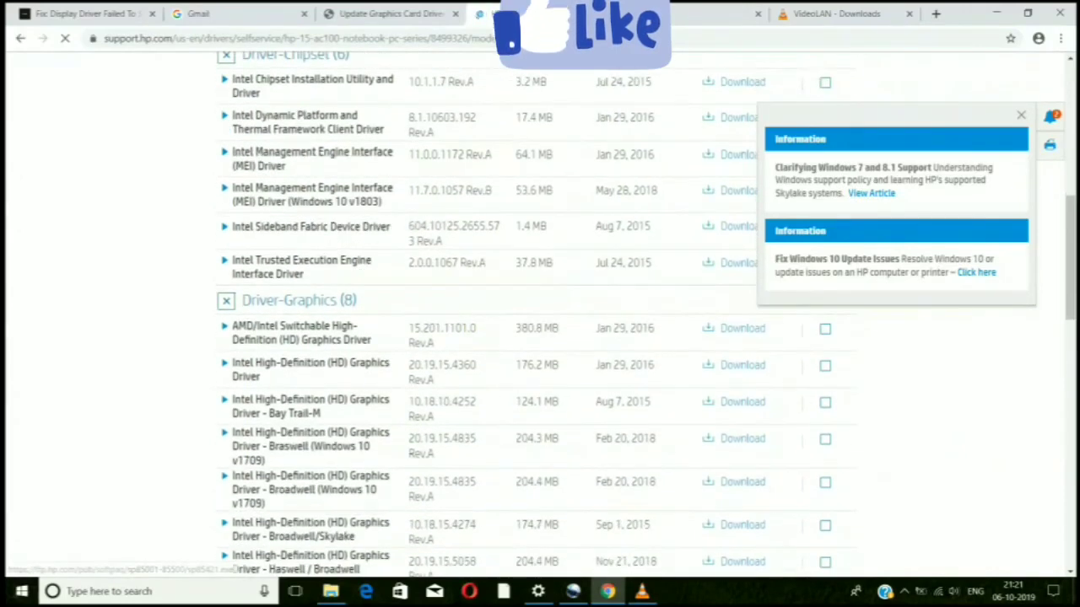
scroll(540, 338, "down", 2)
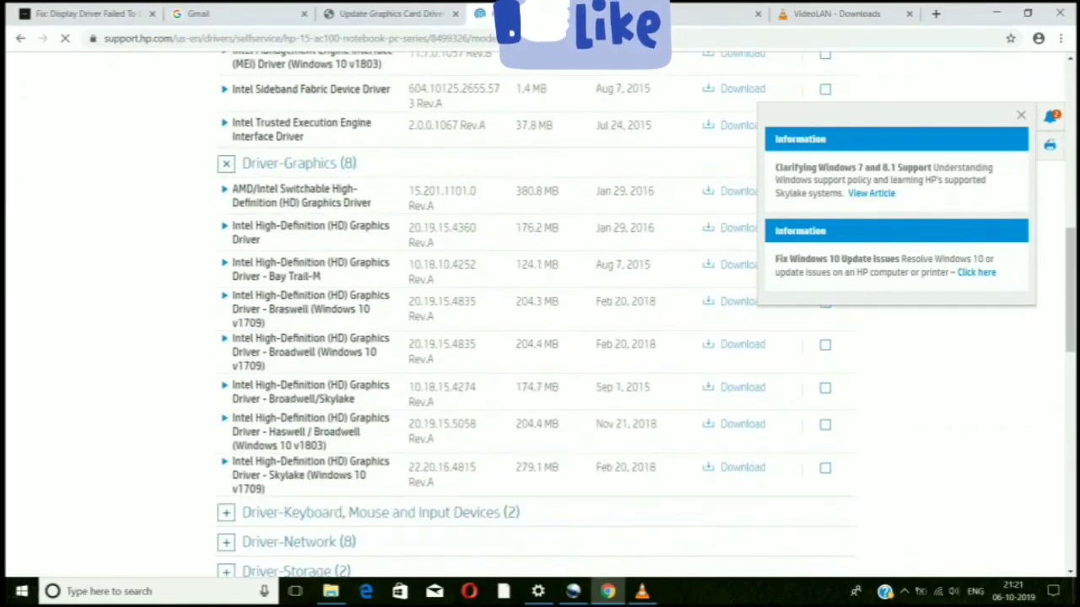
scroll(540, 337, "up", 10)
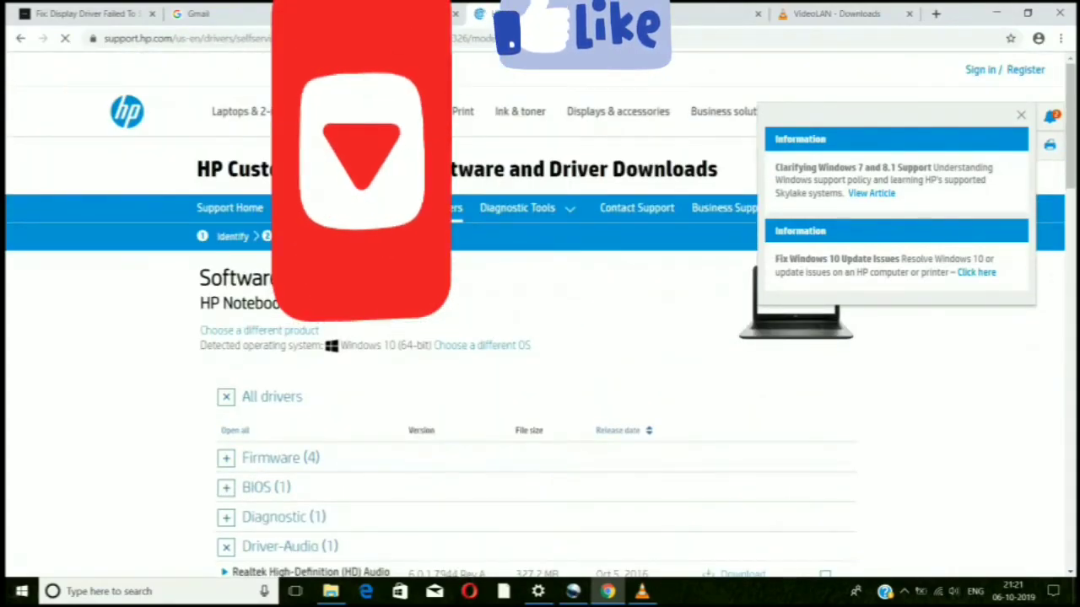
scroll(540, 337, "down", 2)
scroll(540, 338, "down", 5)
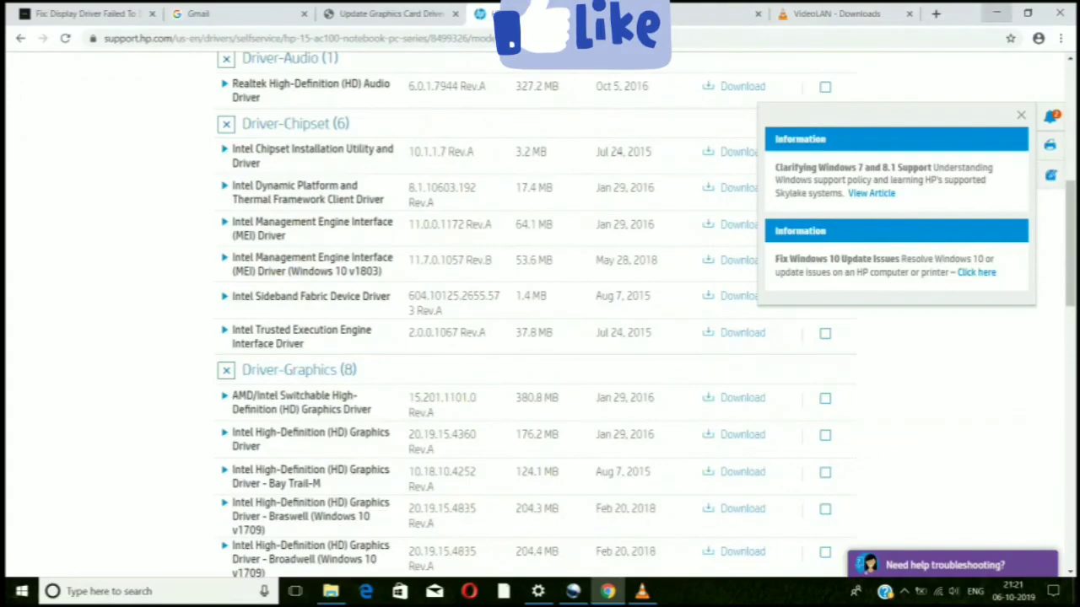
Minimize the browser, switch to the Windows Update page in Settings and request the download of the available updates
left_click(997, 12)
right_click(560, 294)
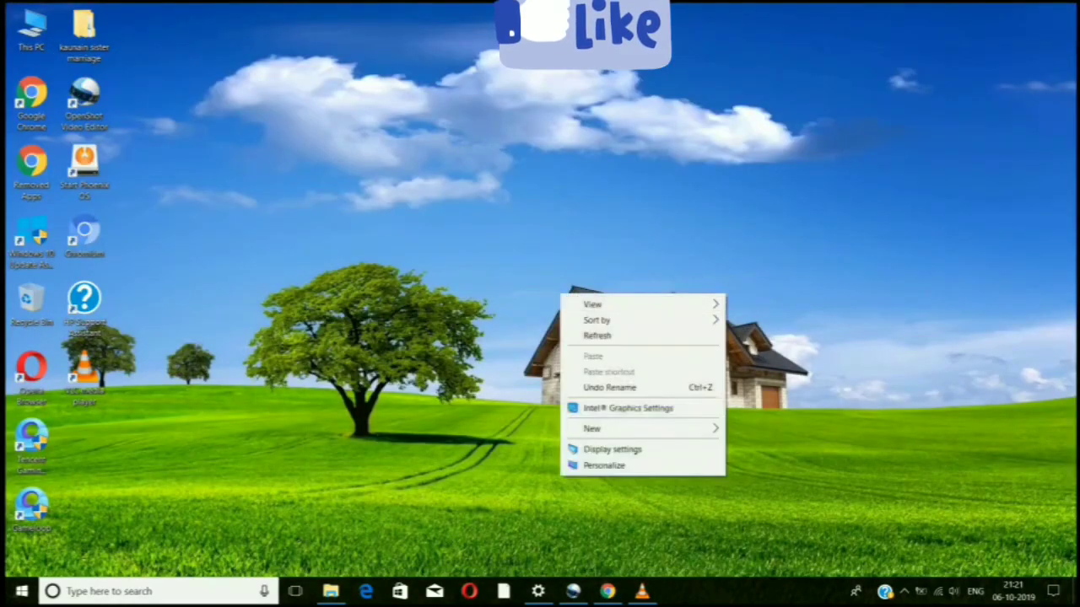
left_click(537, 590)
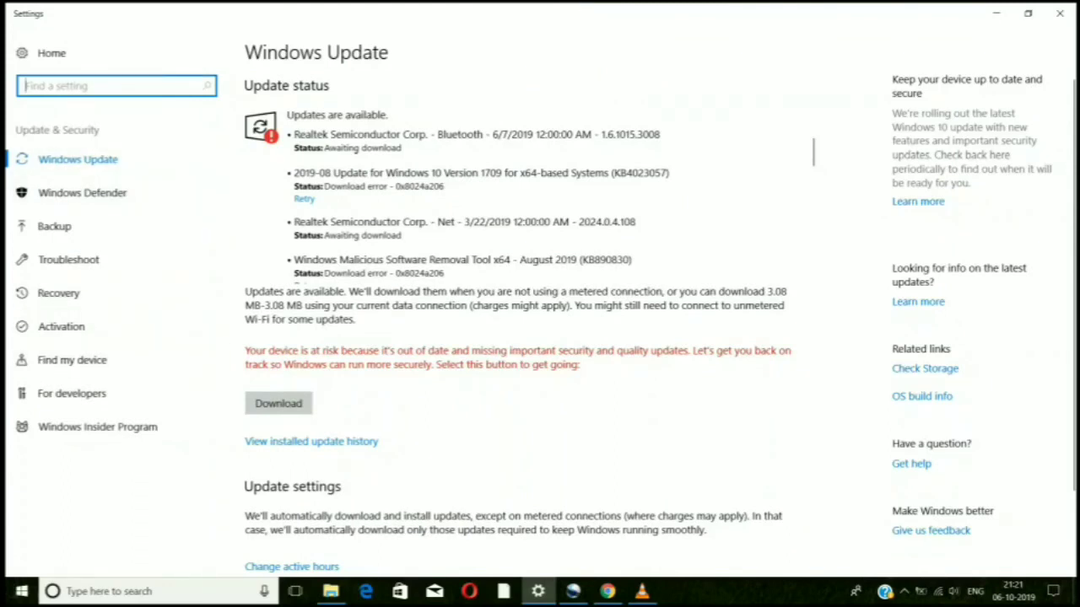
left_click(278, 403)
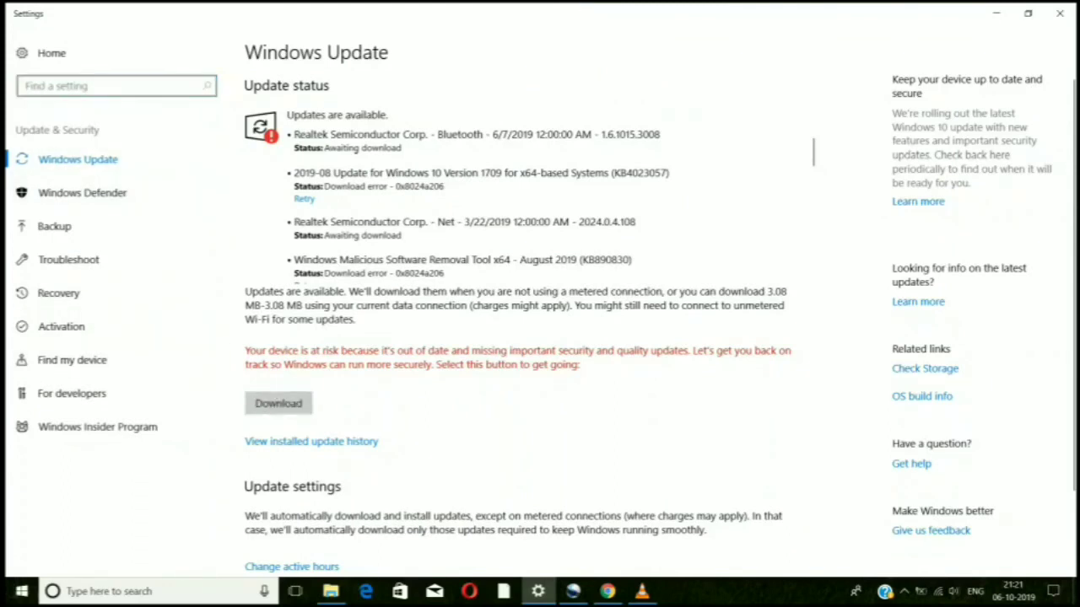